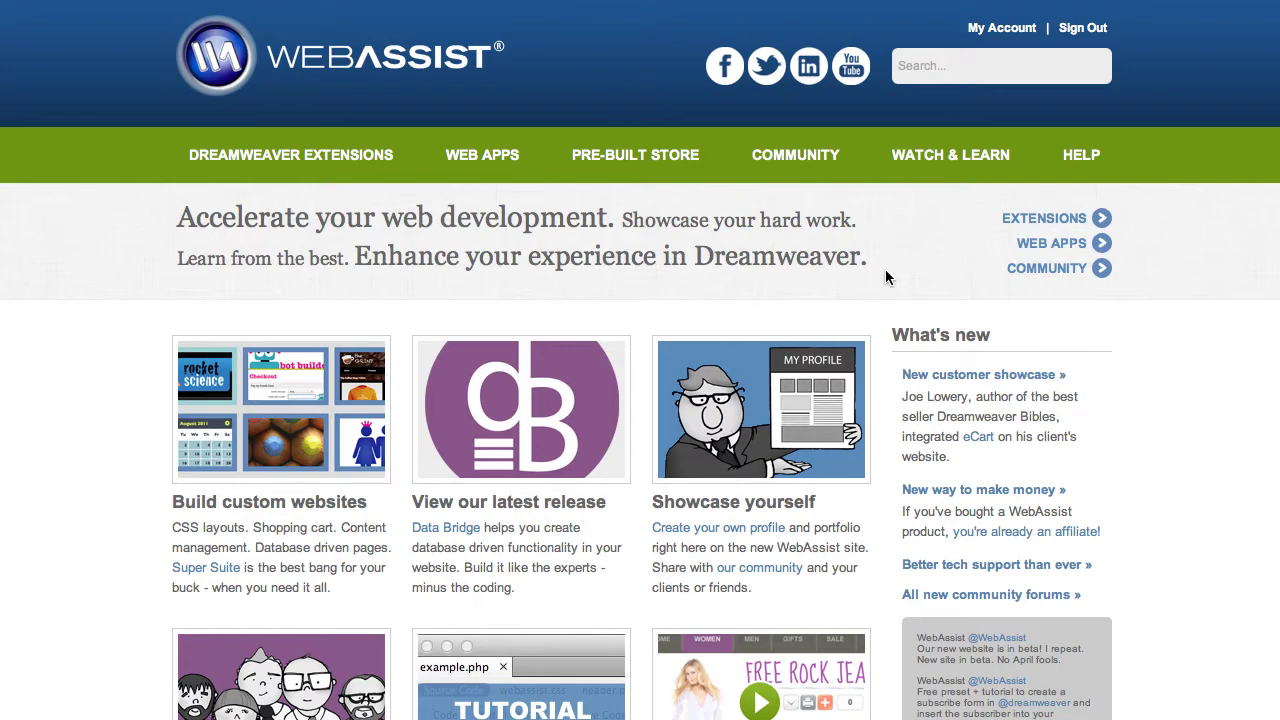
Step: Open the HELP page and expand the 'Select a topic to continue' question-topic dropdown
left_click(1083, 172)
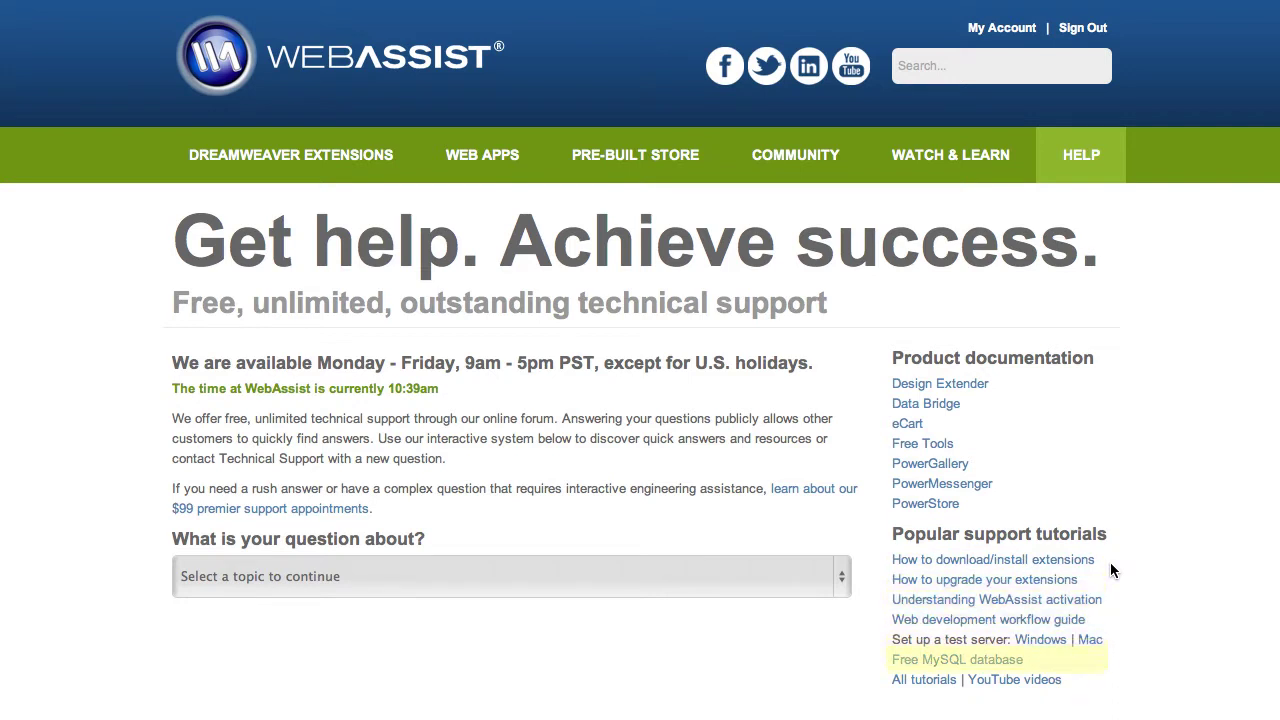
scroll(1110, 560, "down", 5)
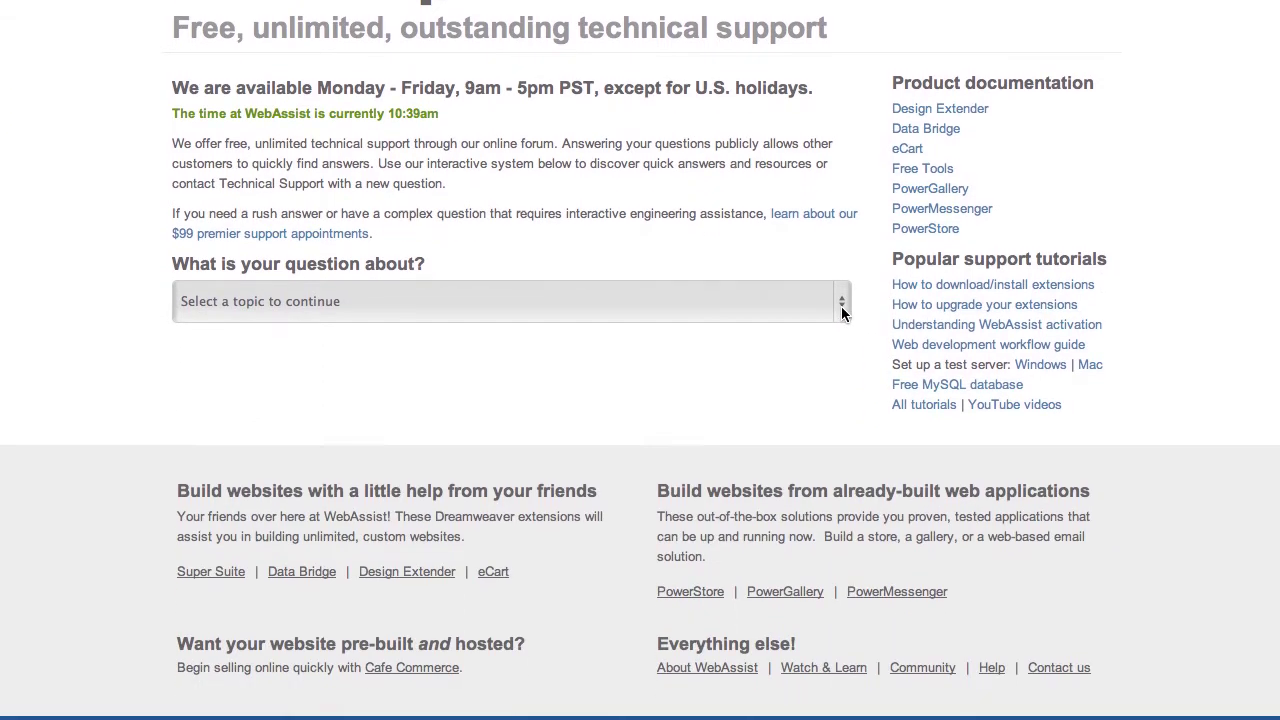
left_click(841, 289)
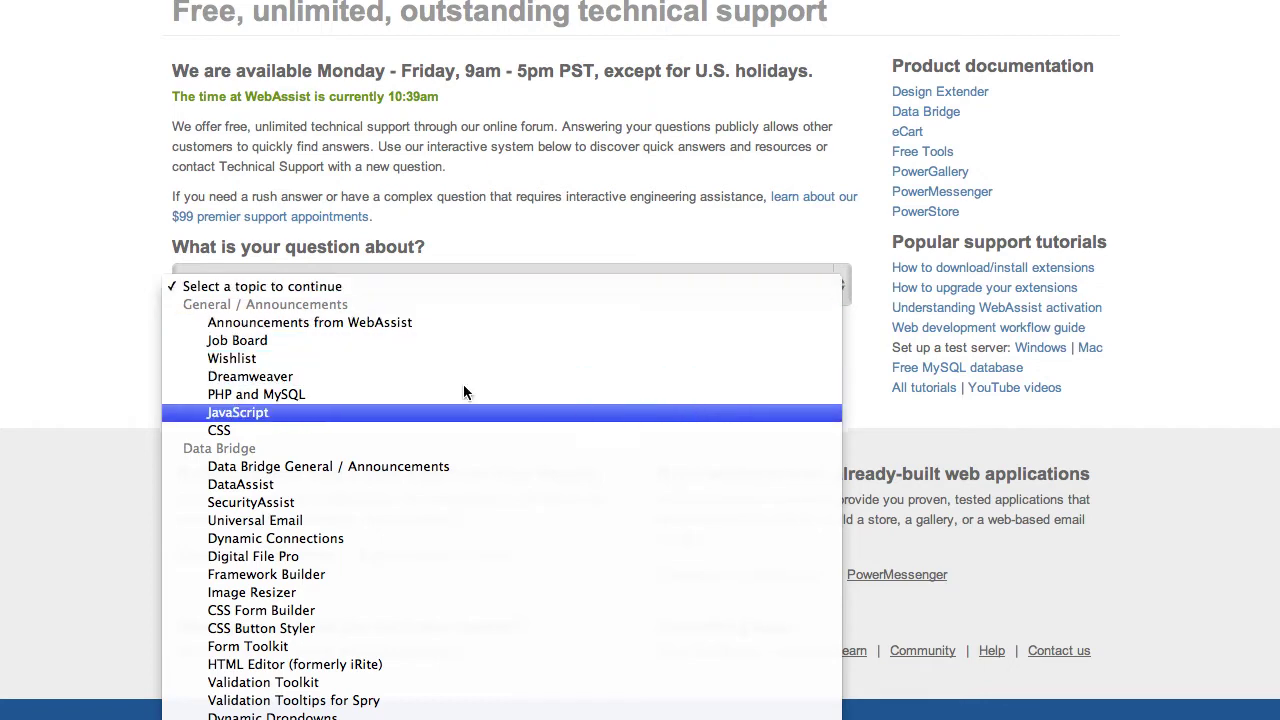
Step: Ask 'activation error' under Data Bridge General / Announcements and open the WA_SiteTools_ProgressV2.js thread
left_click(319, 466)
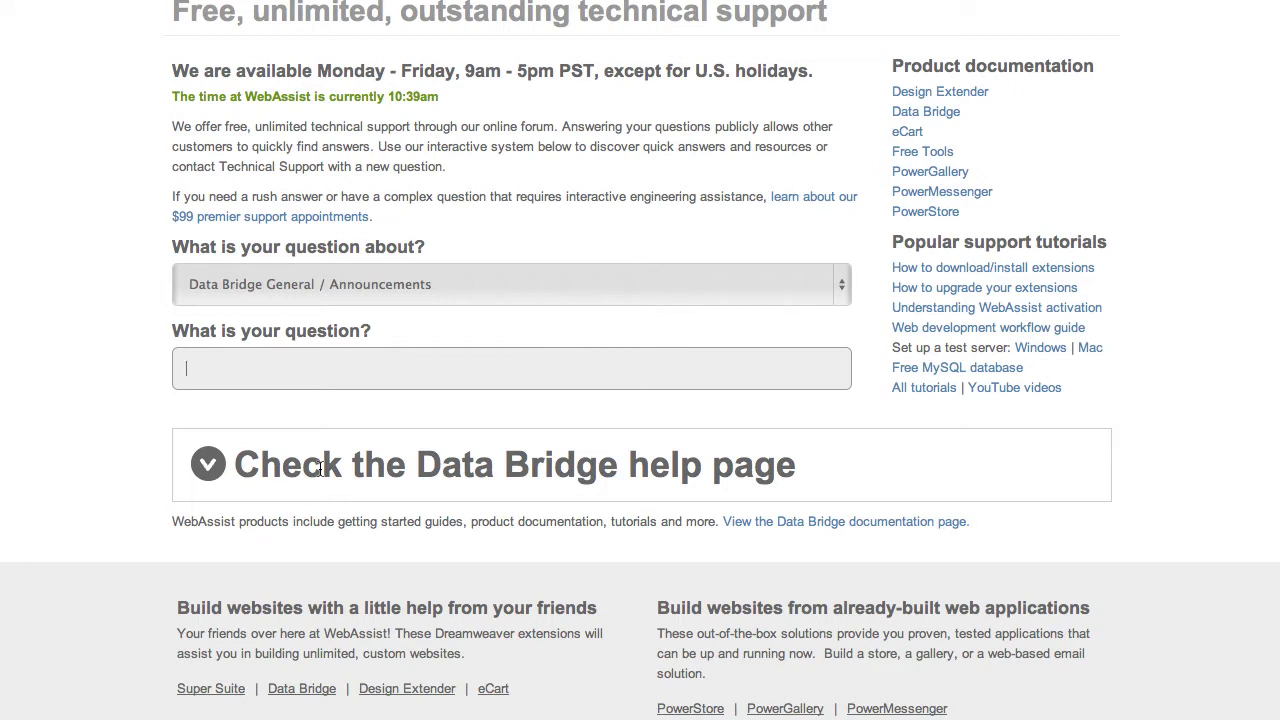
type("activation error")
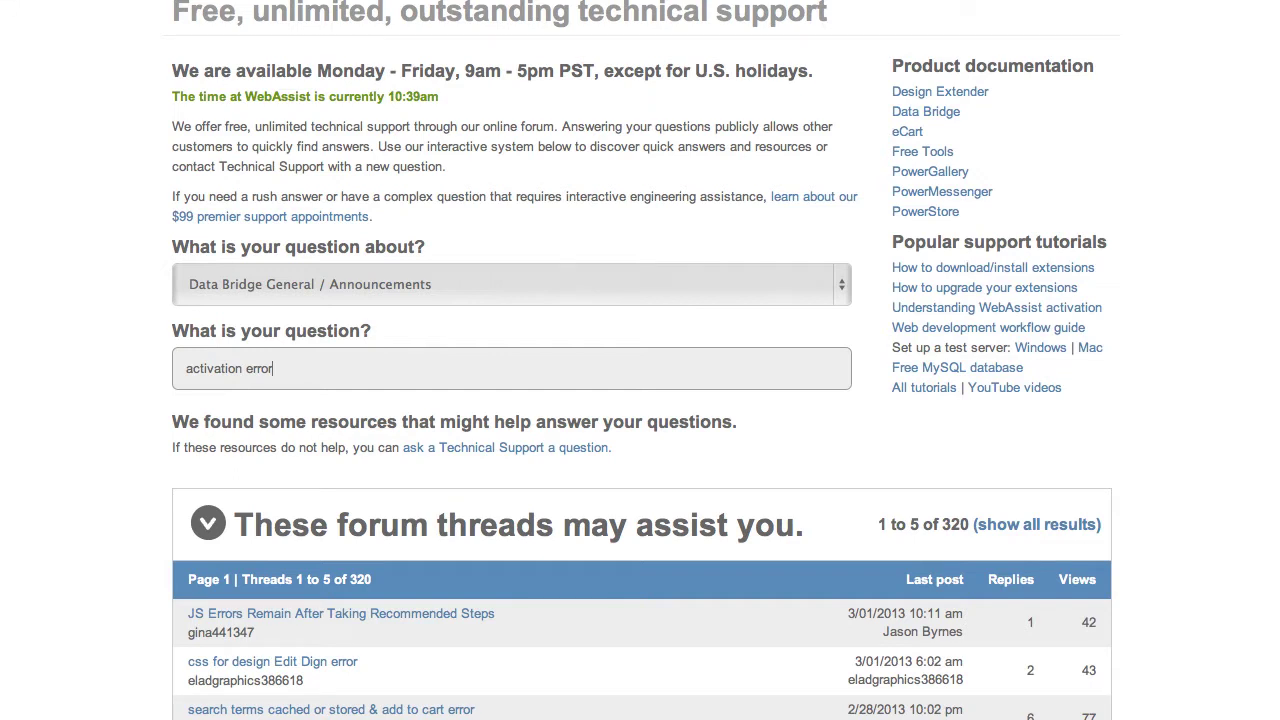
scroll(642, 360, "down", 5)
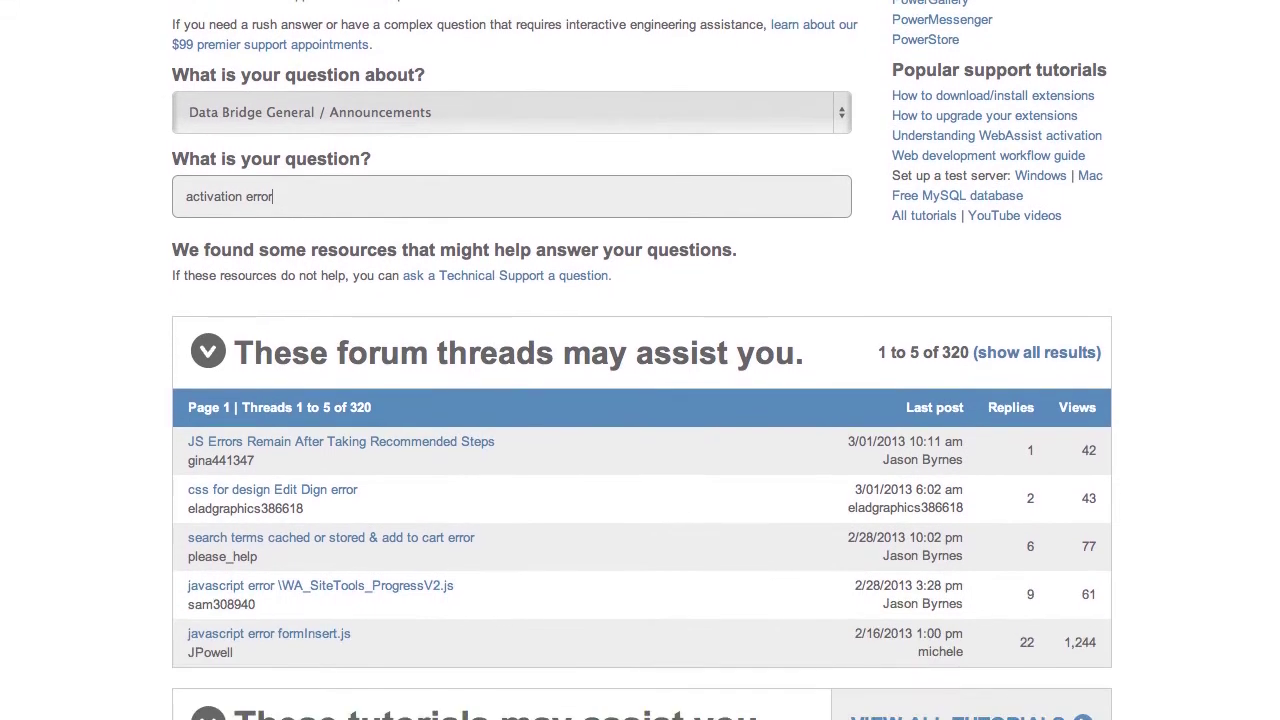
scroll(642, 360, "down", 4)
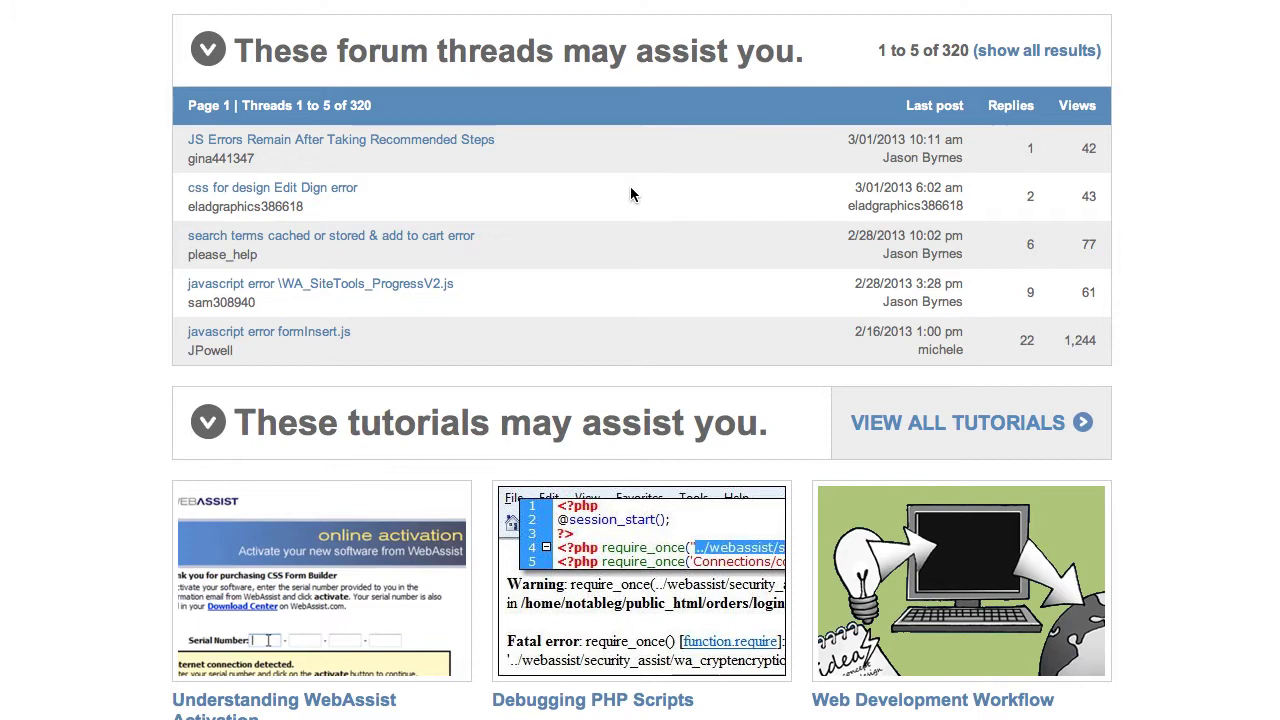
left_click(437, 287)
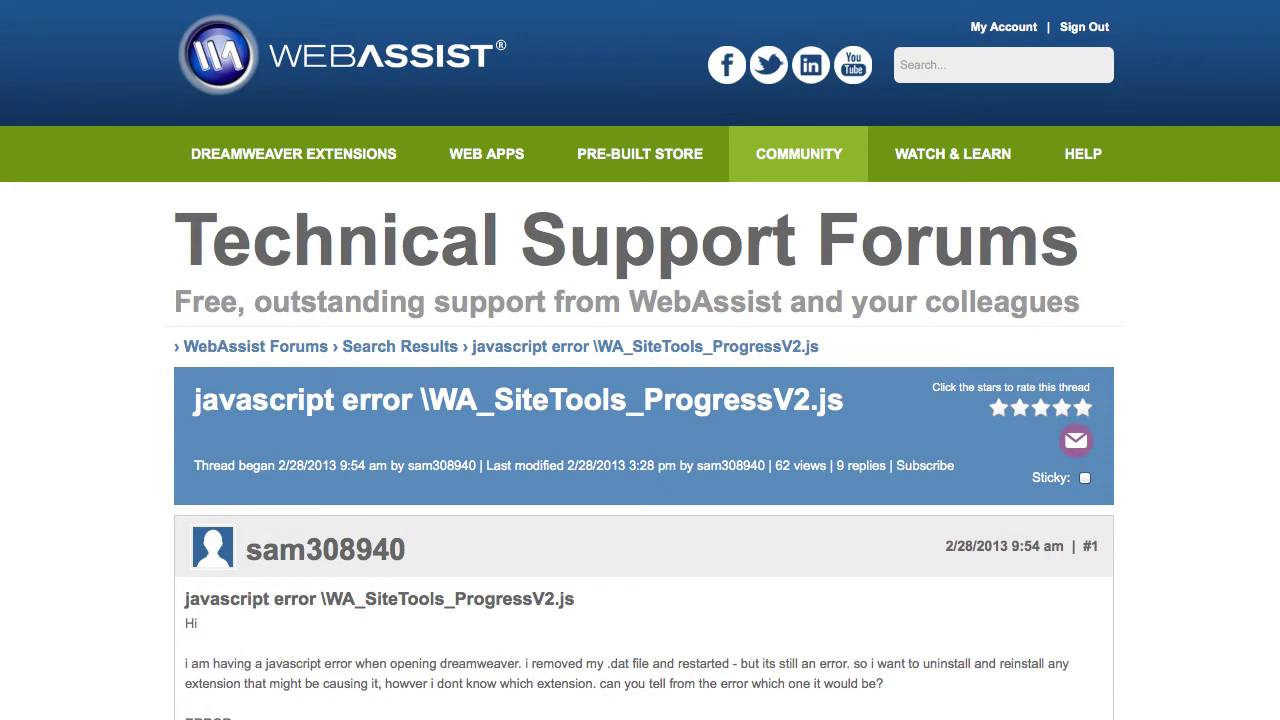
scroll(640, 400, "down", 3)
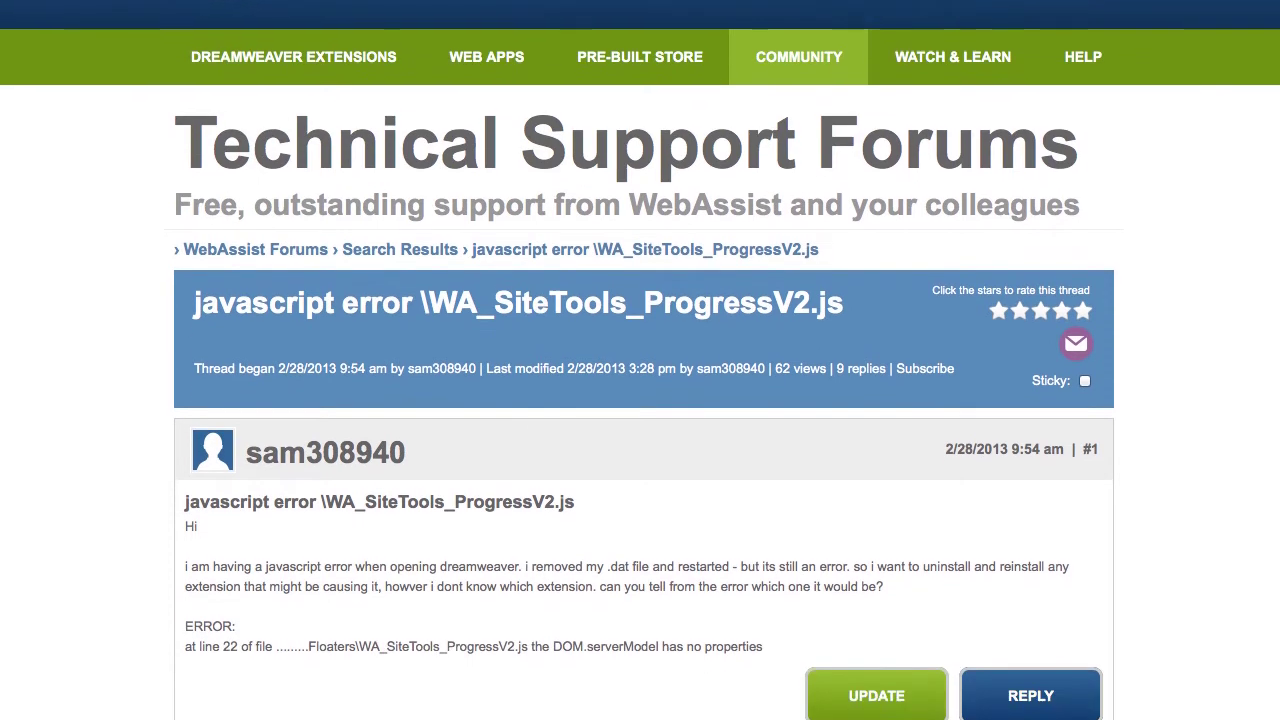
scroll(640, 400, "down", 1)
scroll(640, 400, "down", 4)
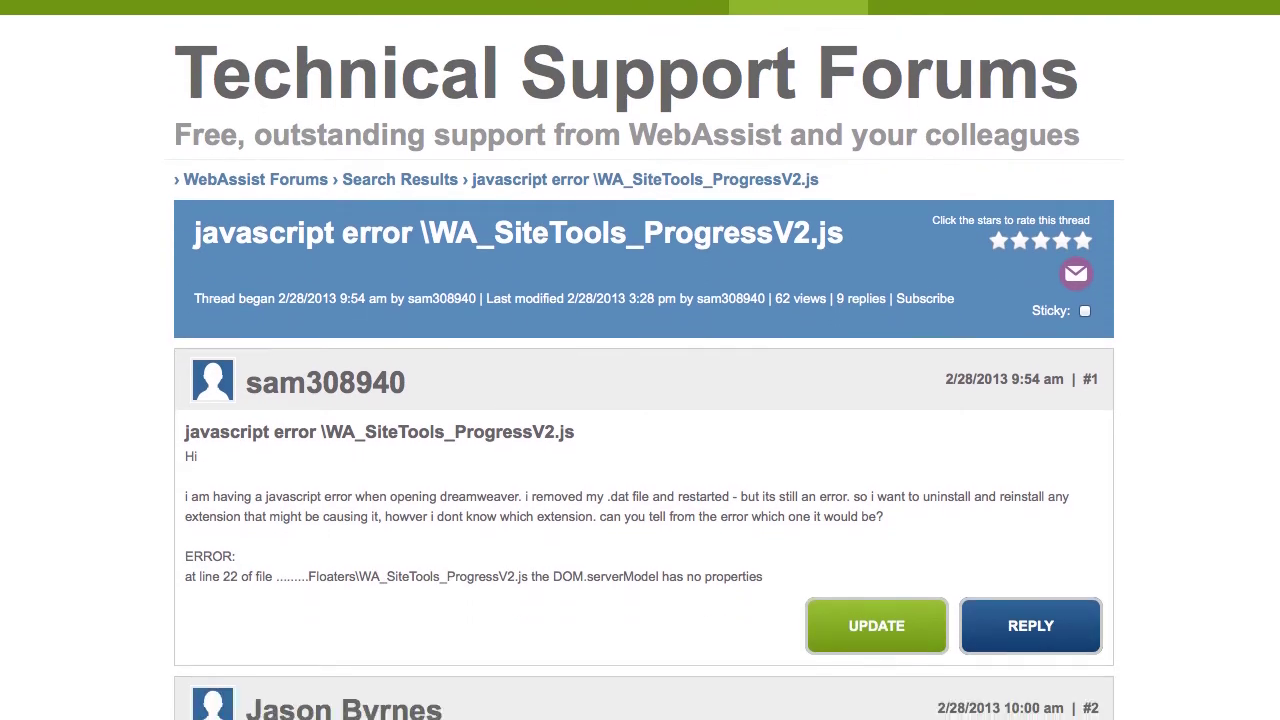
scroll(640, 400, "down", 4)
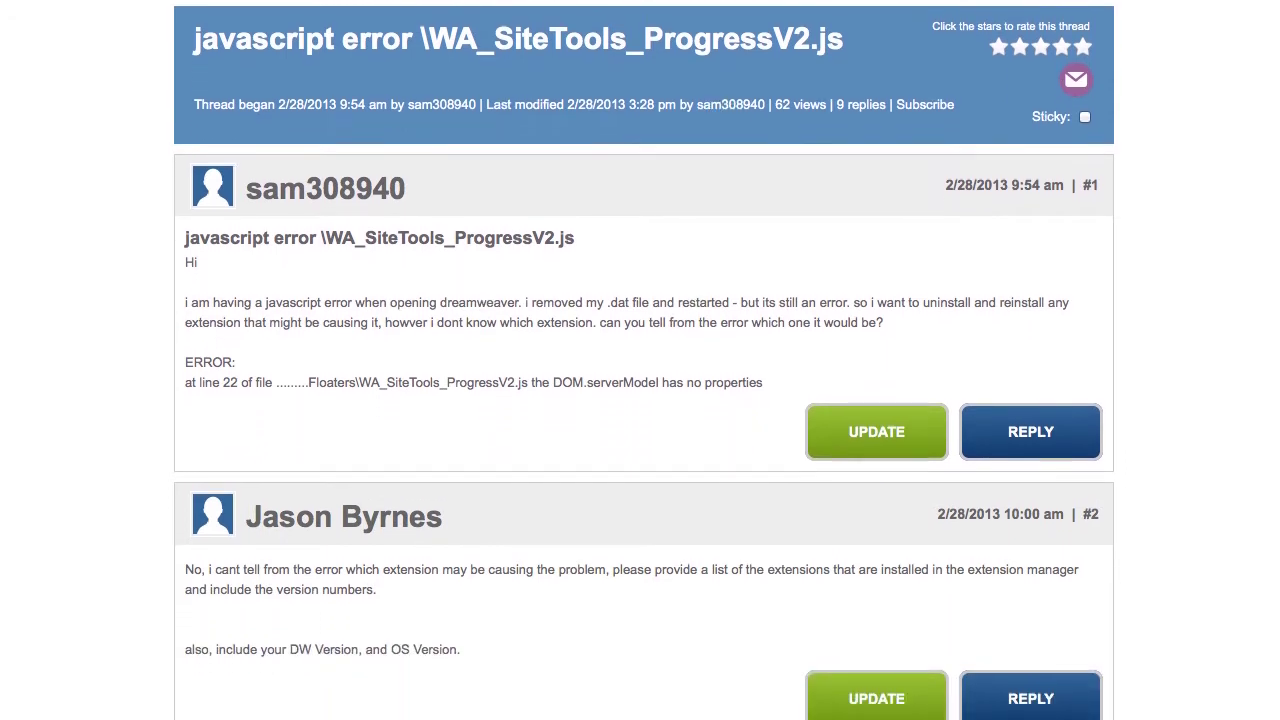
scroll(640, 400, "down", 3)
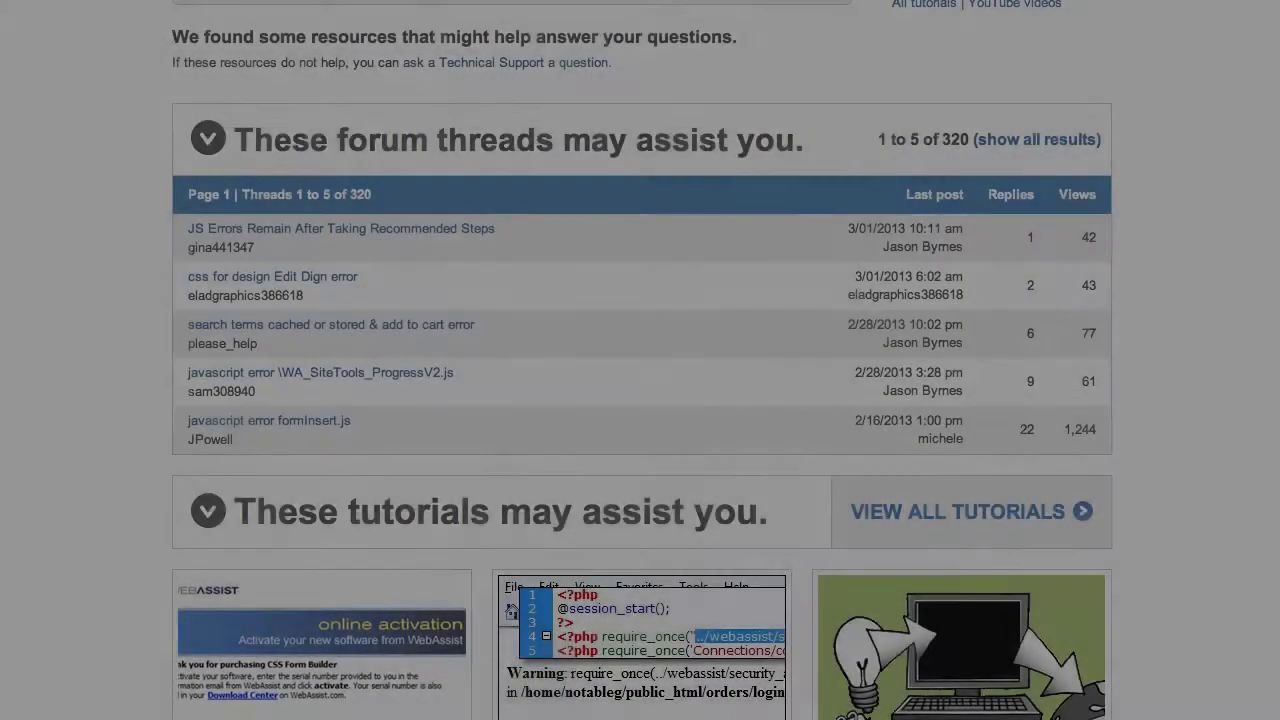
scroll(900, 6, "down", 2)
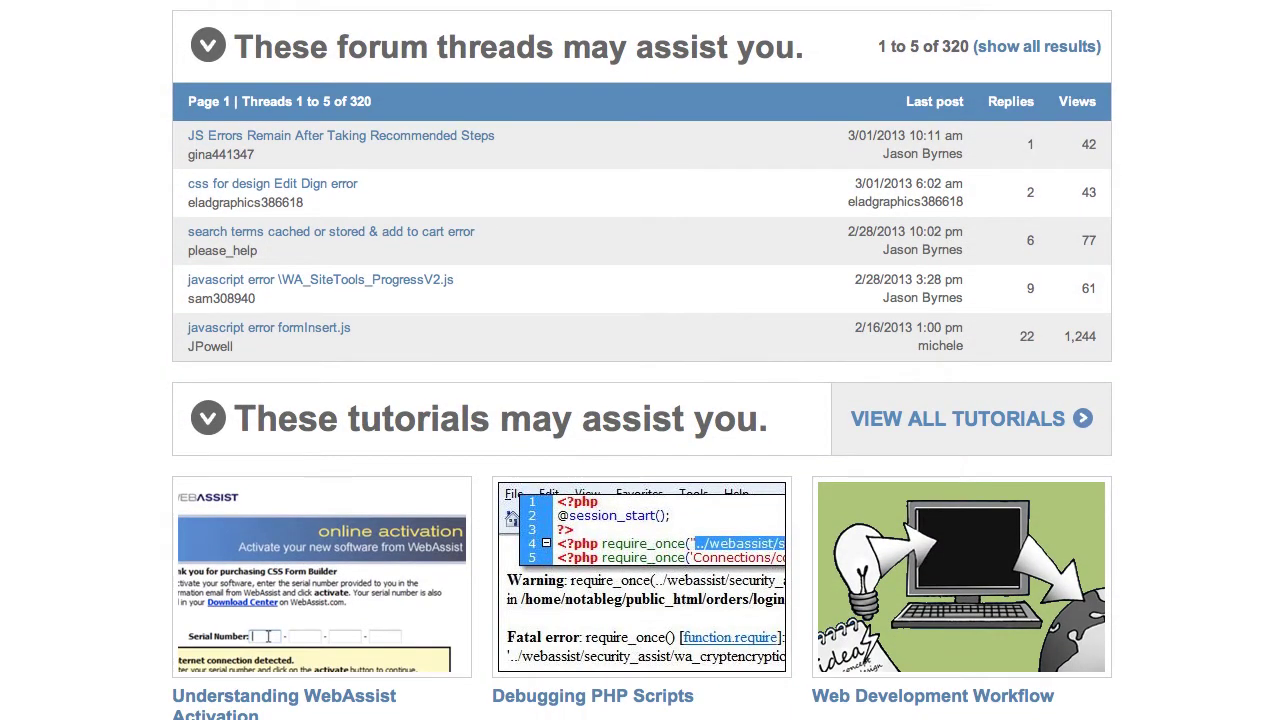
scroll(365, 520, "down", 4)
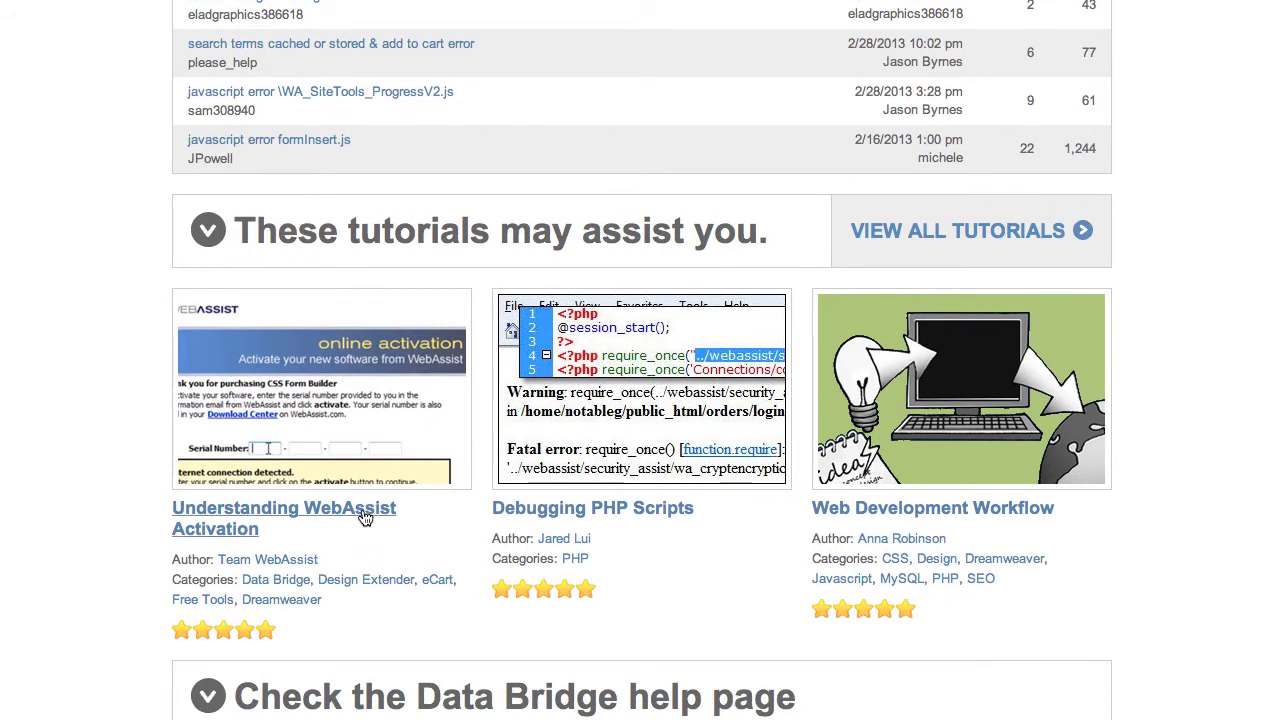
left_click(365, 517)
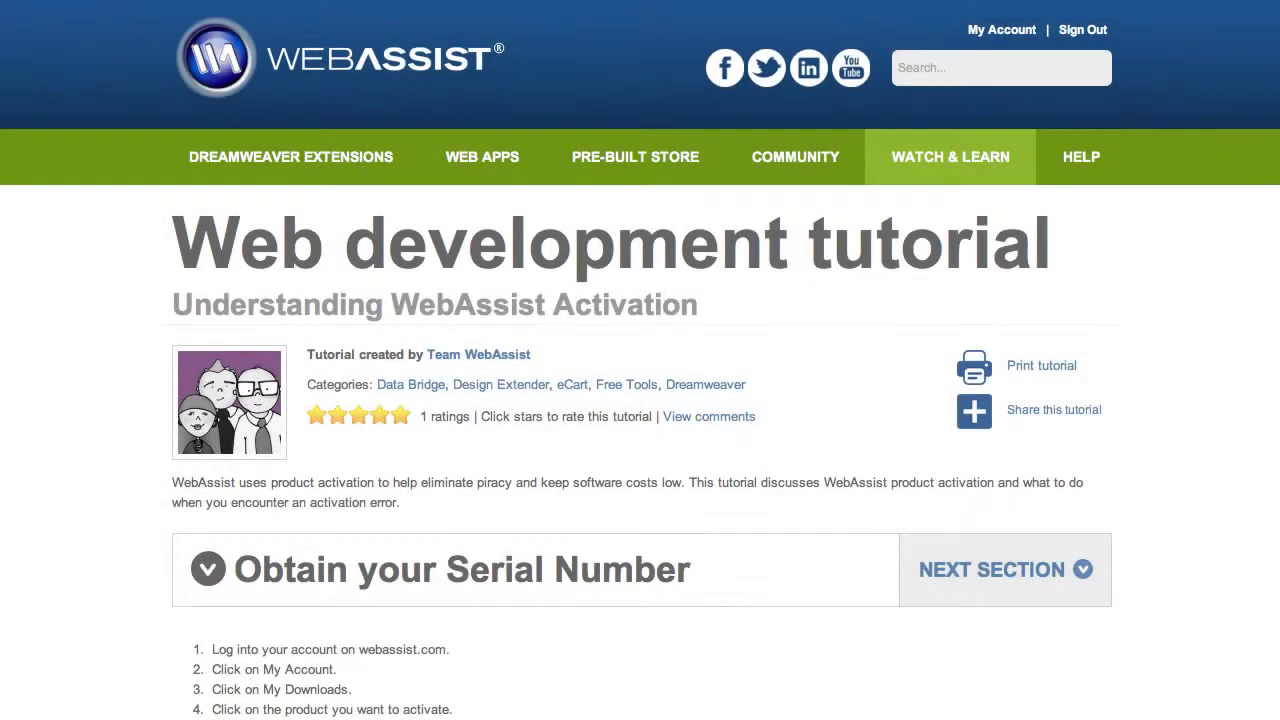
scroll(640, 400, "down", 10)
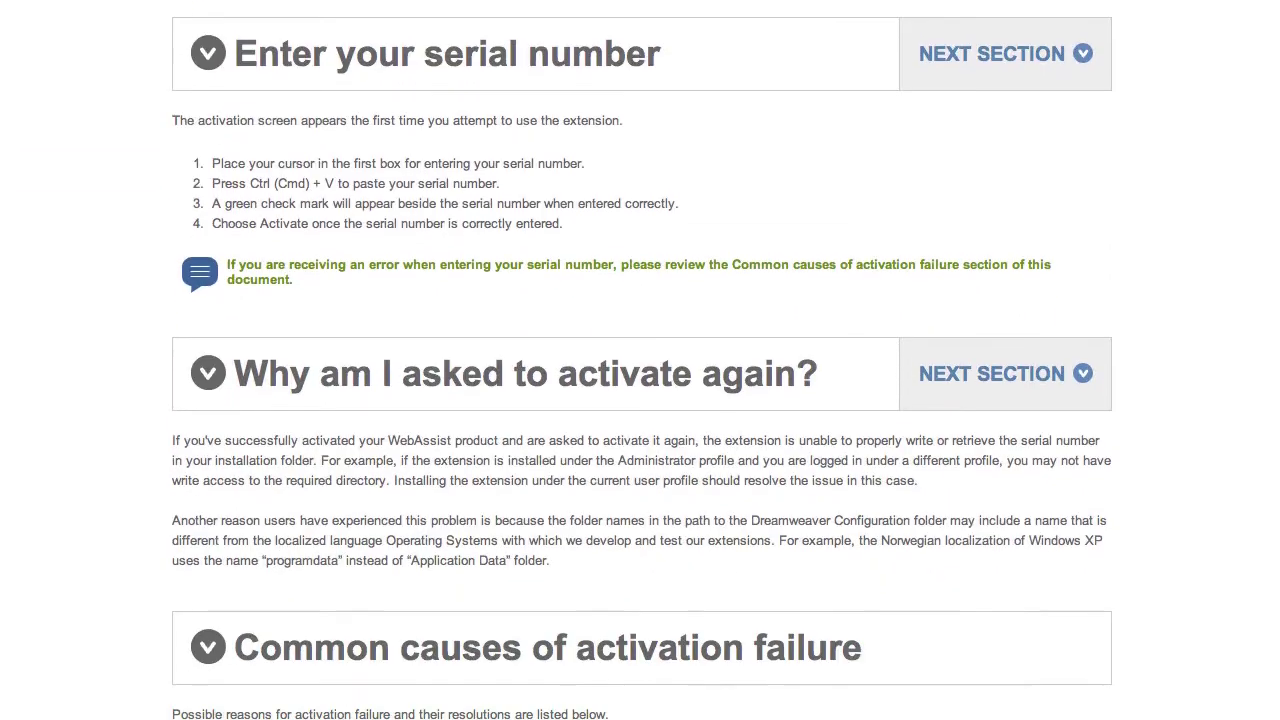
scroll(640, 400, "down", 4)
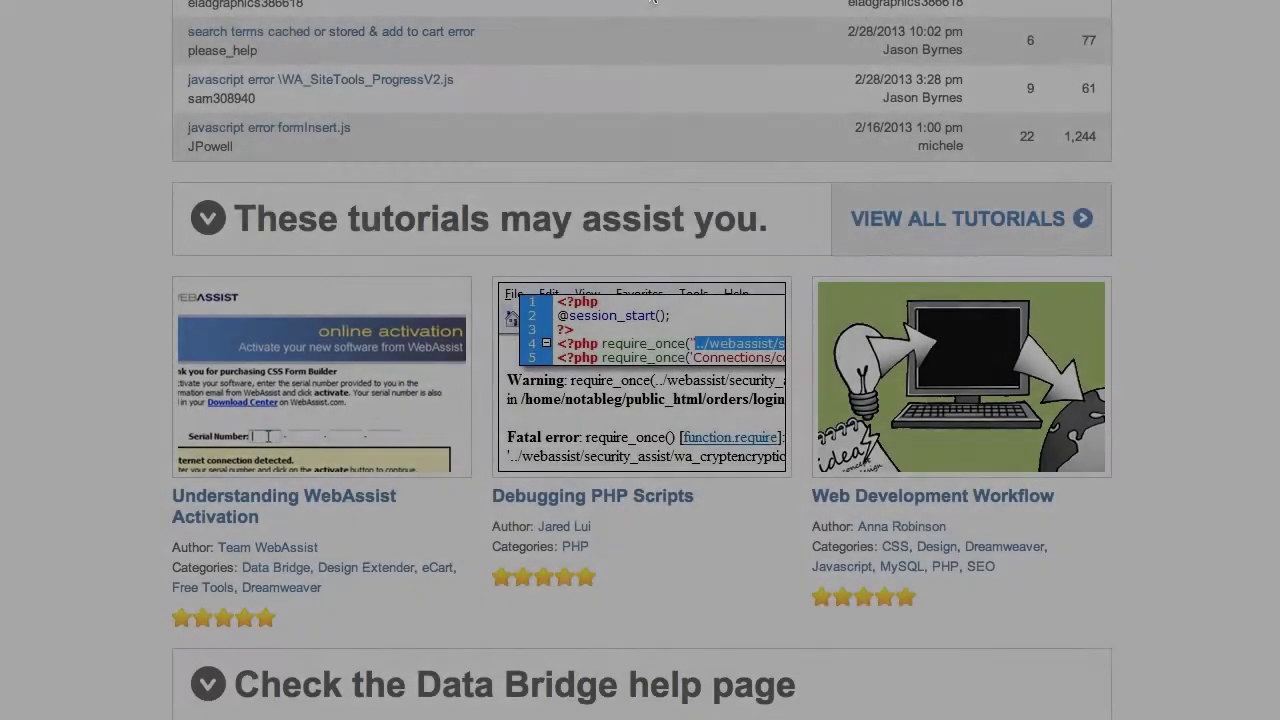
scroll(680, 508, "down", 2)
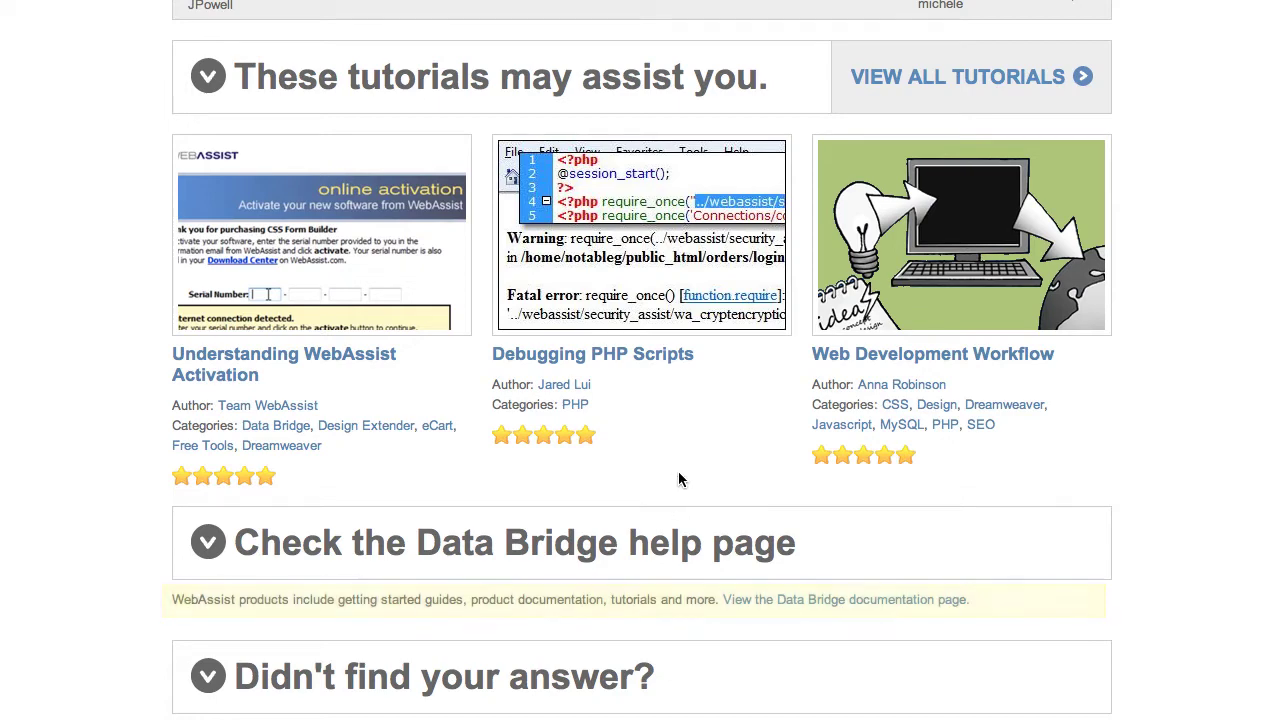
left_click(781, 600)
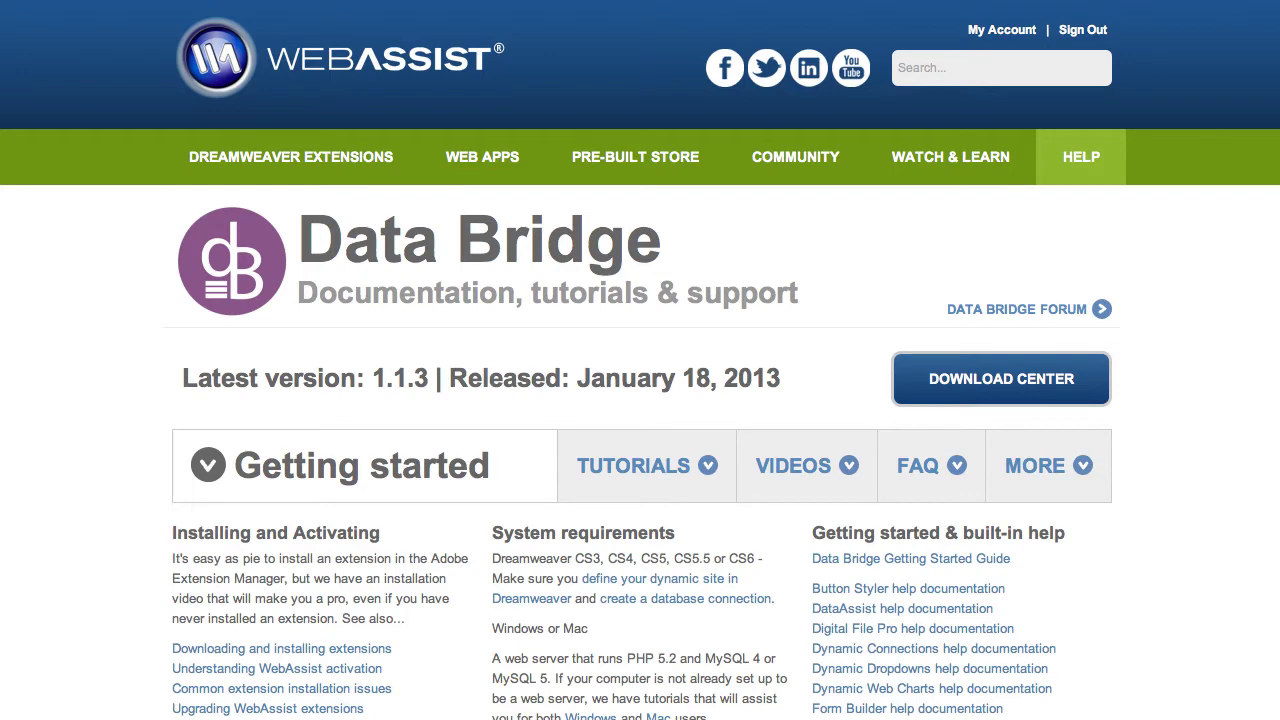
scroll(640, 360, "down", 3)
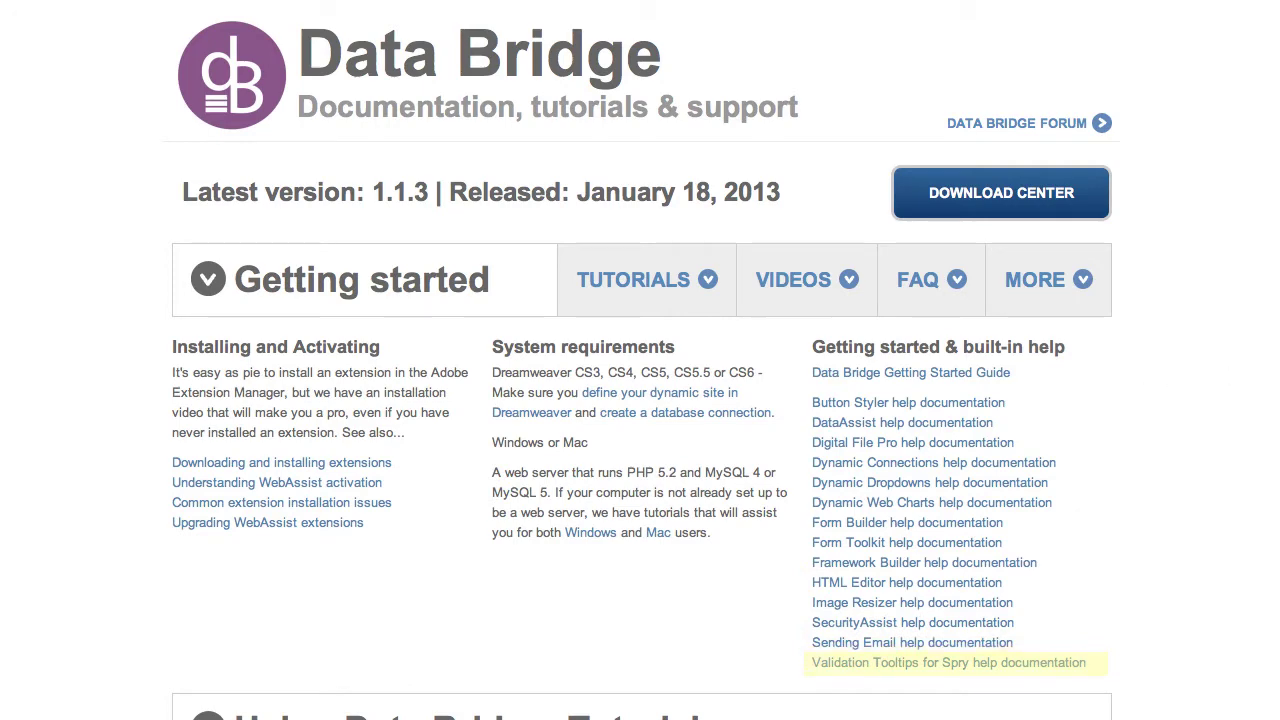
scroll(640, 360, "down", 5)
scroll(640, 360, "down", 5)
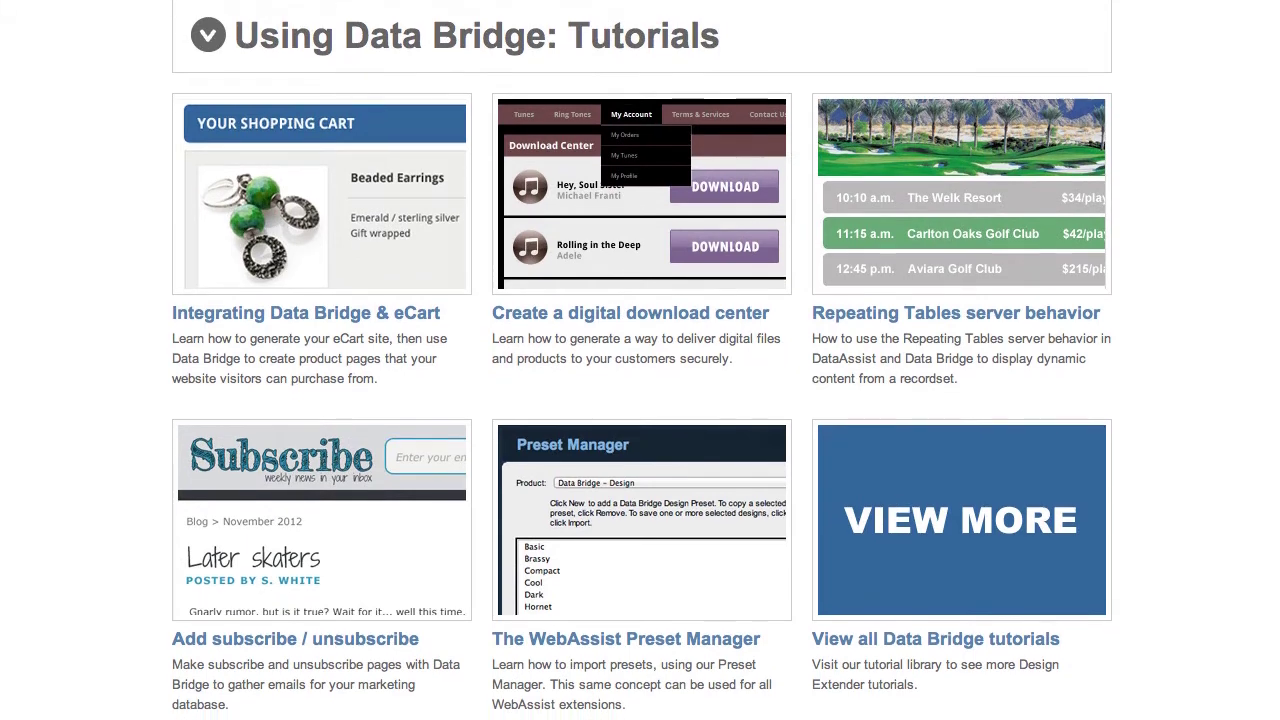
scroll(640, 360, "down", 10)
scroll(640, 360, "down", 2)
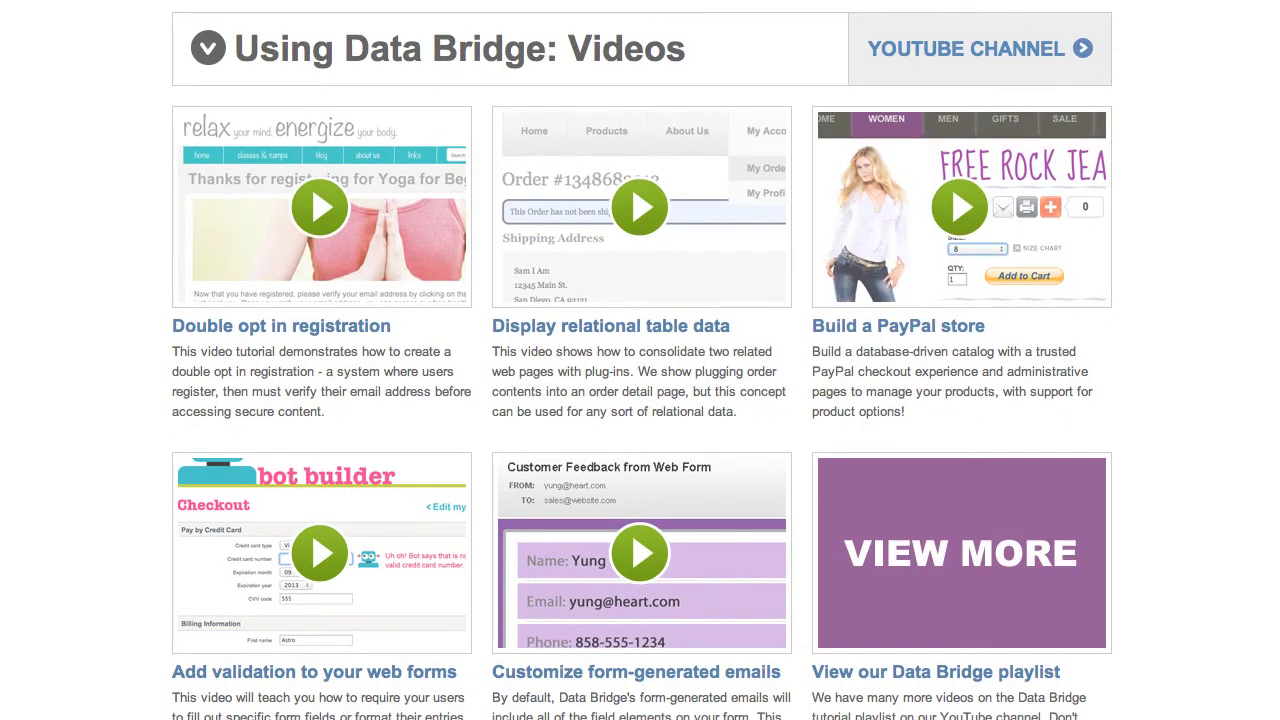
scroll(640, 360, "down", 5)
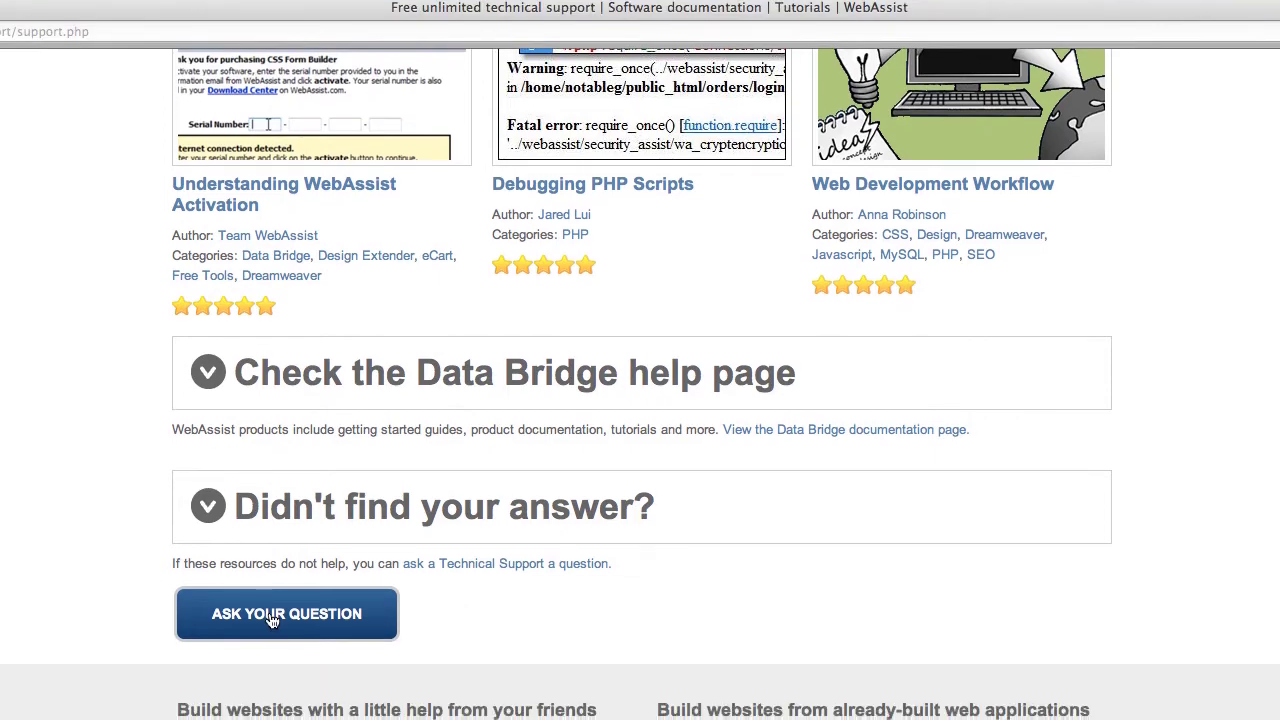
Step: Start a new question titled 'Experiencing error activating Data Bridge' with pasted error and setup details
left_click(272, 617)
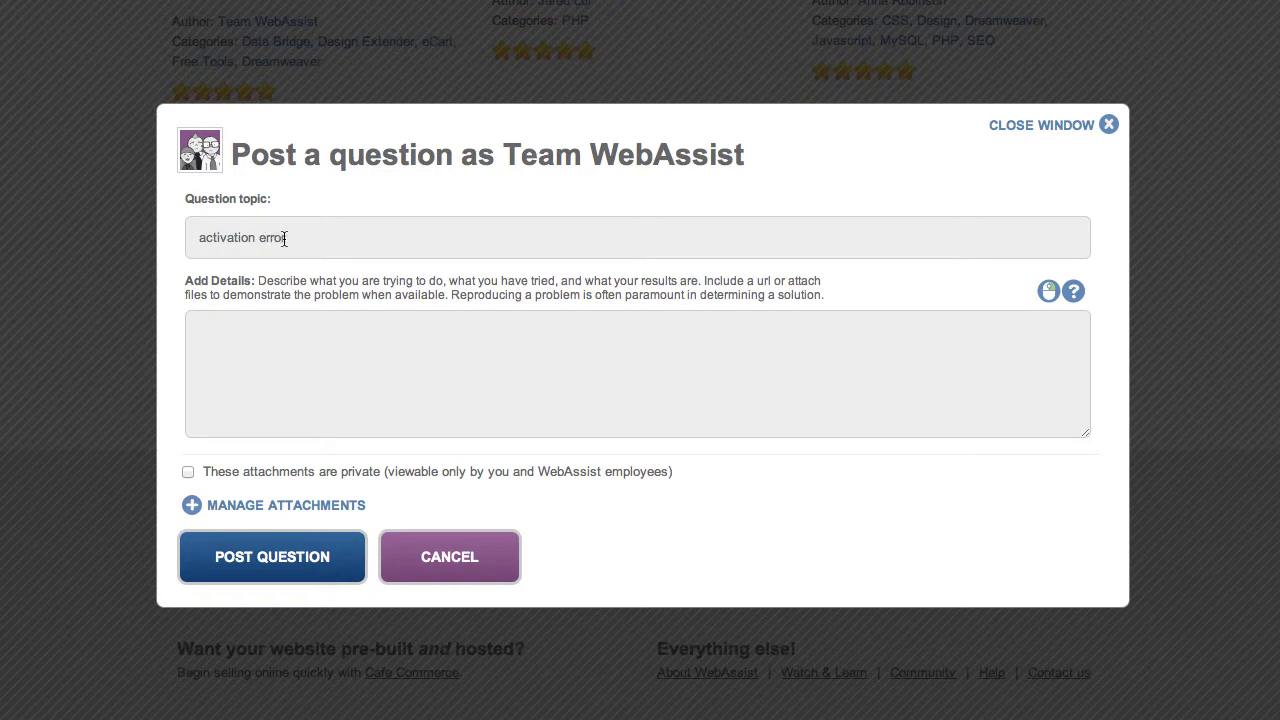
triple_click(285, 238)
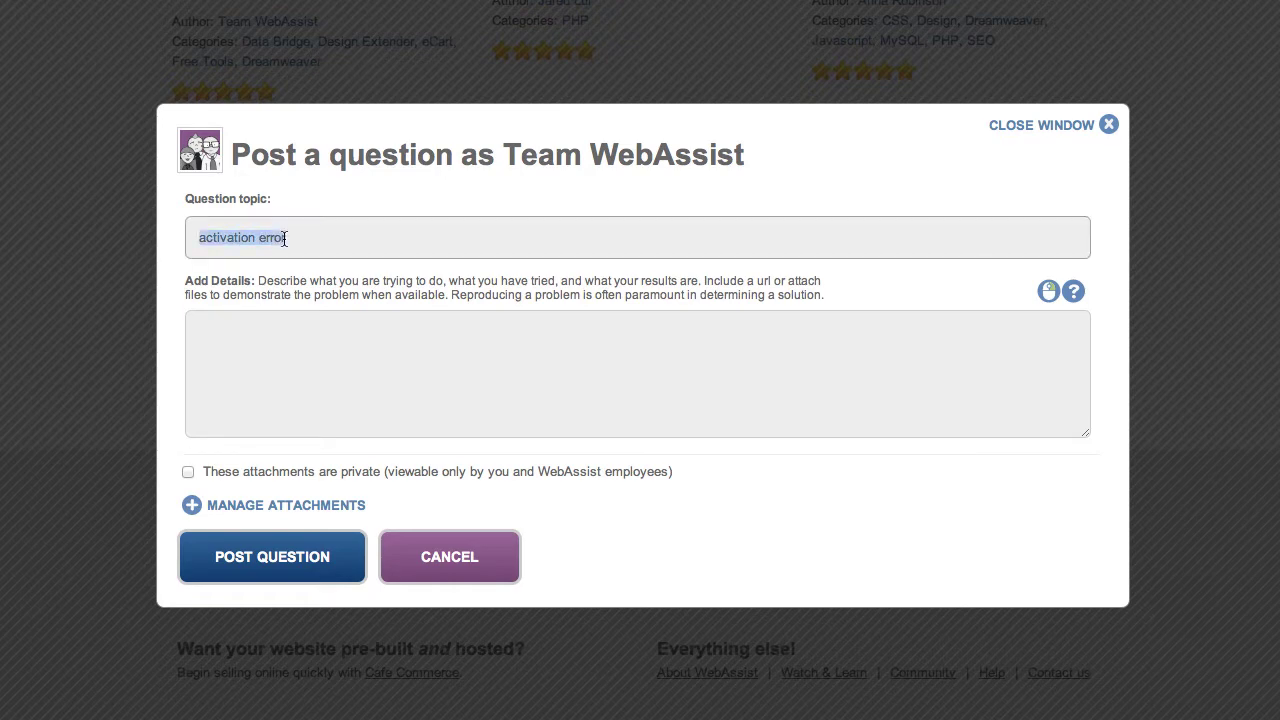
type("Experiencing error activating Data Bridge")
left_click(271, 357)
type("I tried to activate Data Bridge 1.0.6 just now and received this error:  While executing timer, following javascript error occured: At line 35 of file \"Macintosh HD:Applications:Adobe Dreamweaver CS4:configuration:commands:WA_data_bridge.htm\": WAdataassist_bundle.isVaildSerial is not a function  I also have Design Extender and eCart installed. I am using Dreamweaver CS4 on Mac OSX 10.7.5. Please advise.")
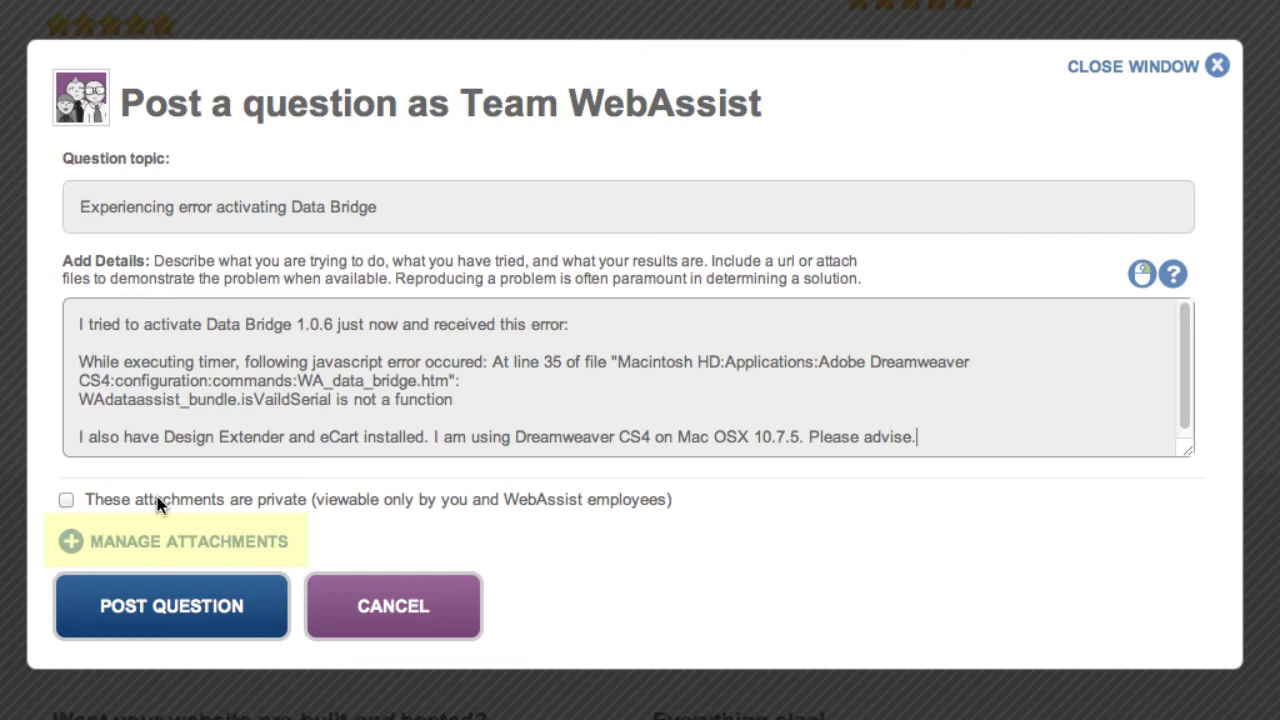
Step: Attach the Desktop error screenshot .jpg to the question and set the attachment privacy option
left_click(148, 550)
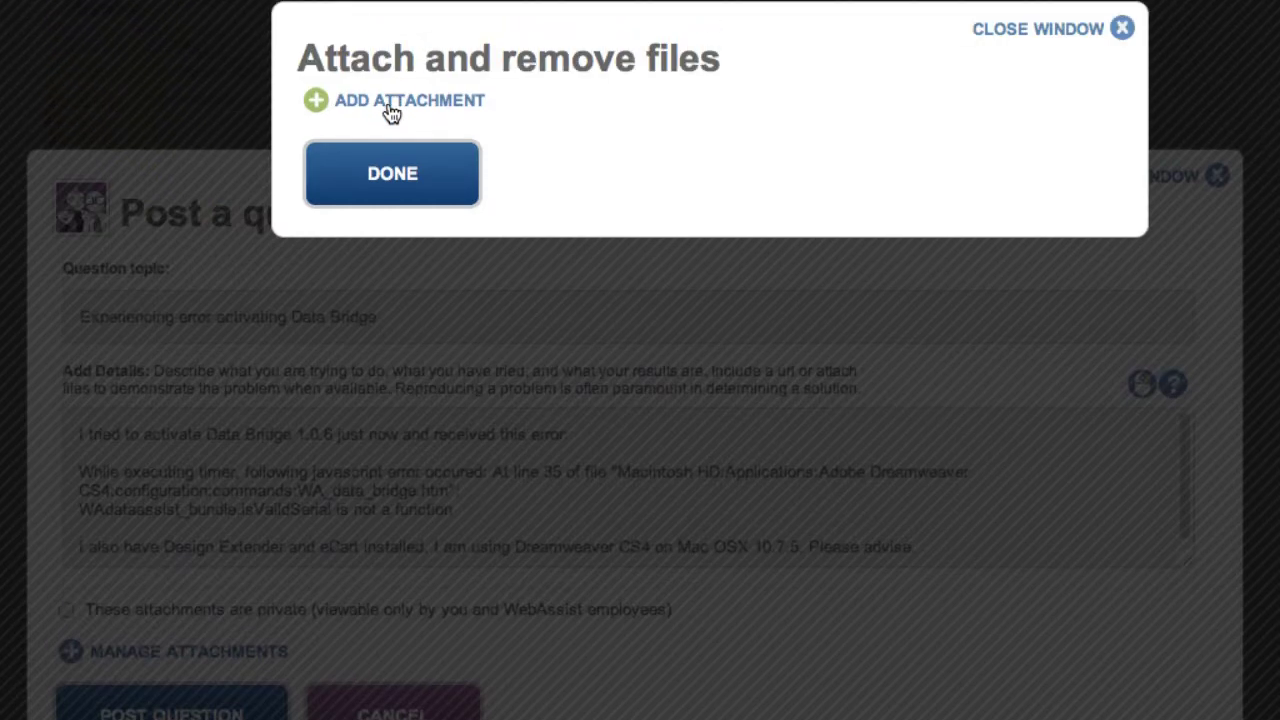
left_click(390, 125)
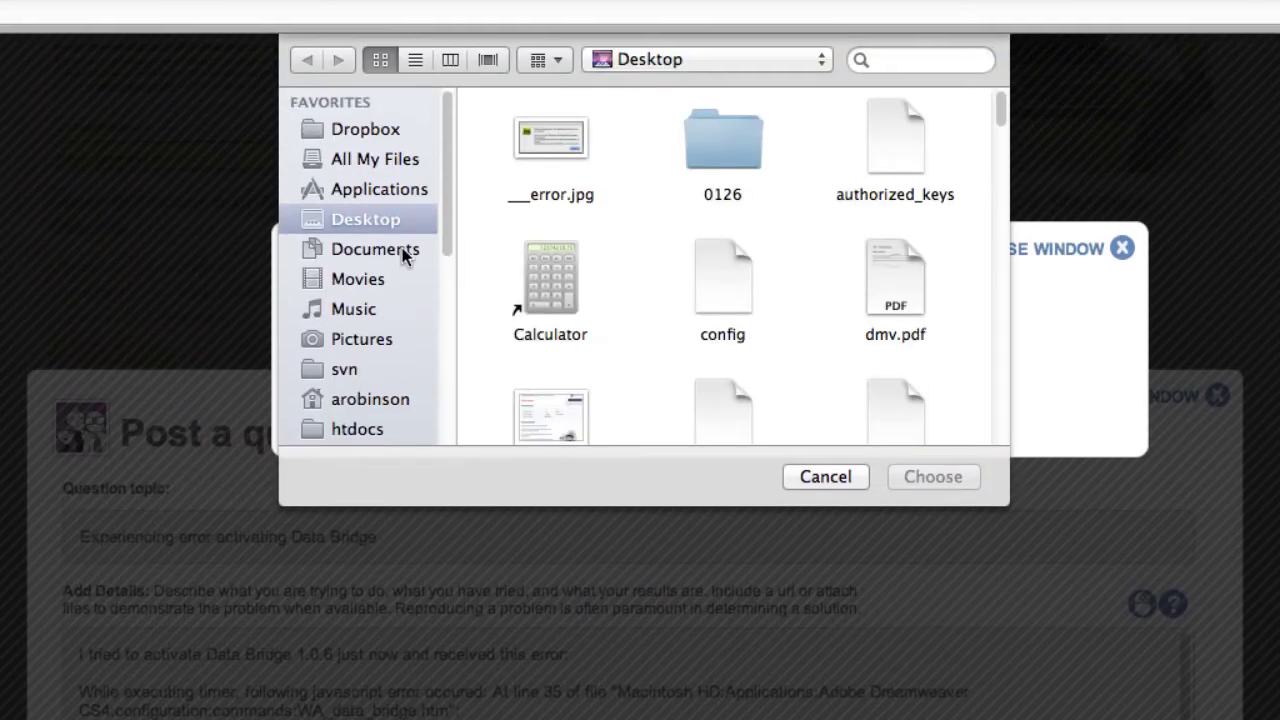
left_click(561, 135)
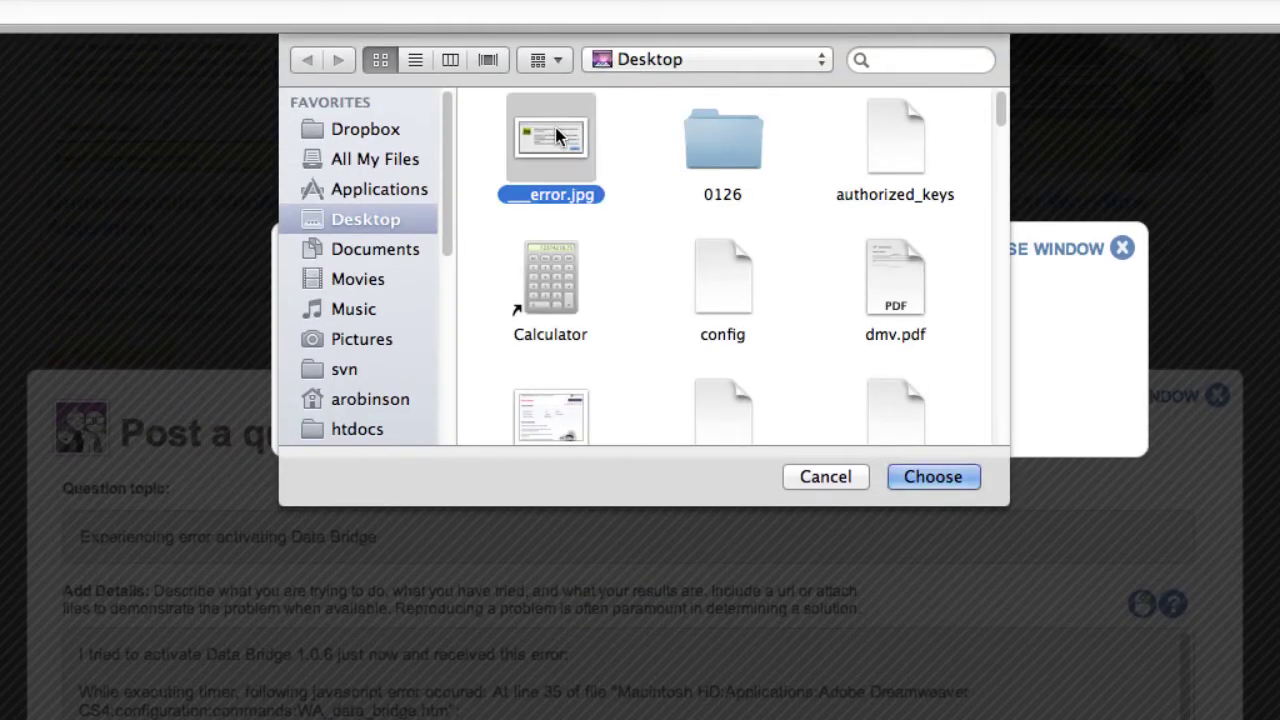
left_click(931, 477)
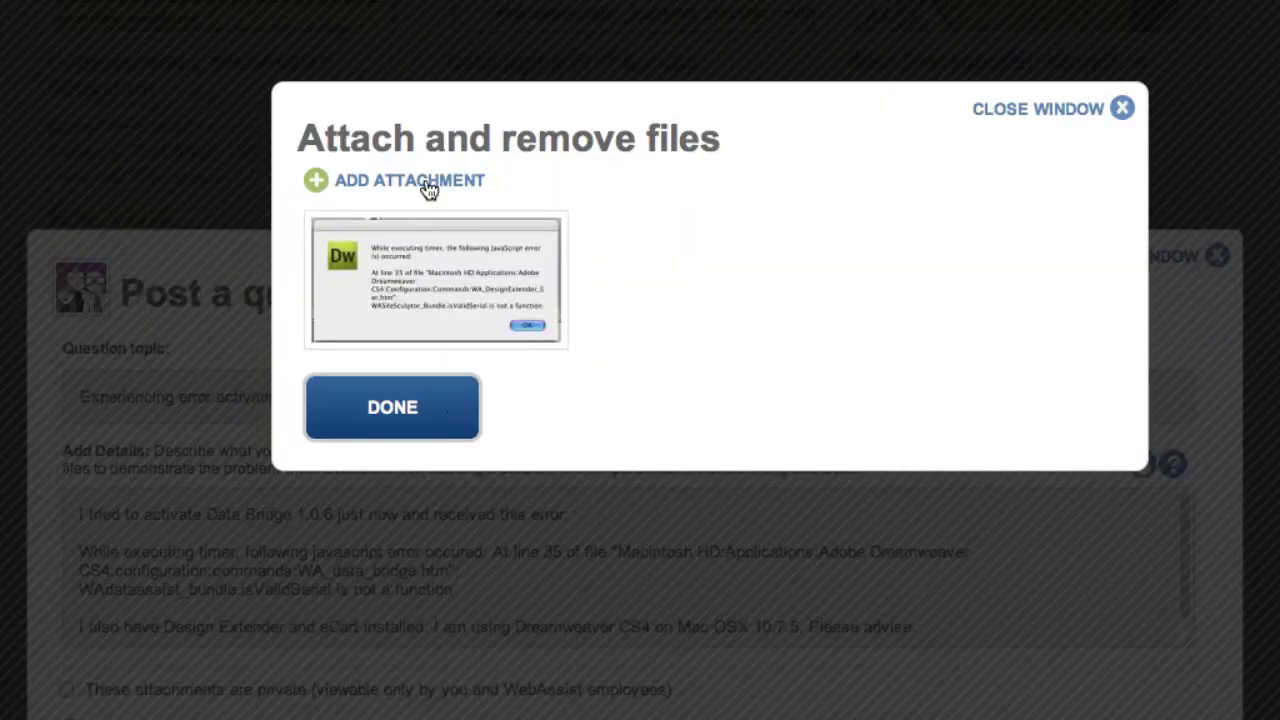
mouse_move(537, 246)
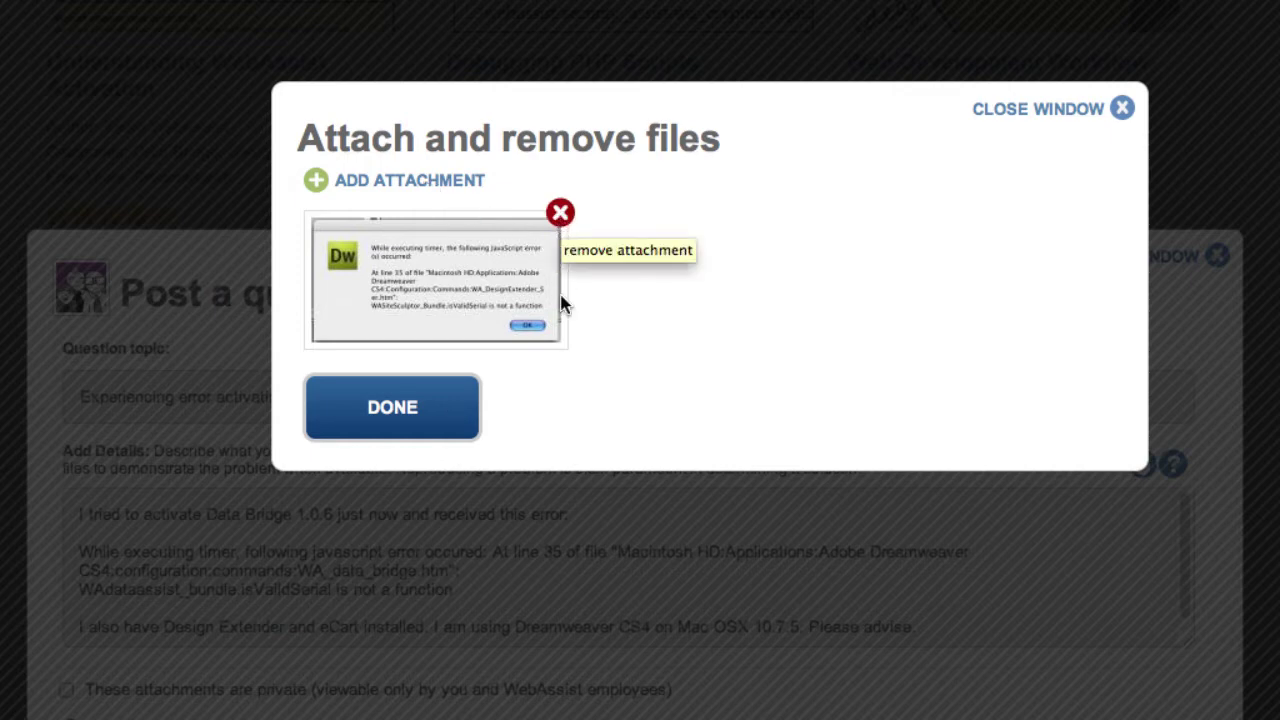
left_click(392, 399)
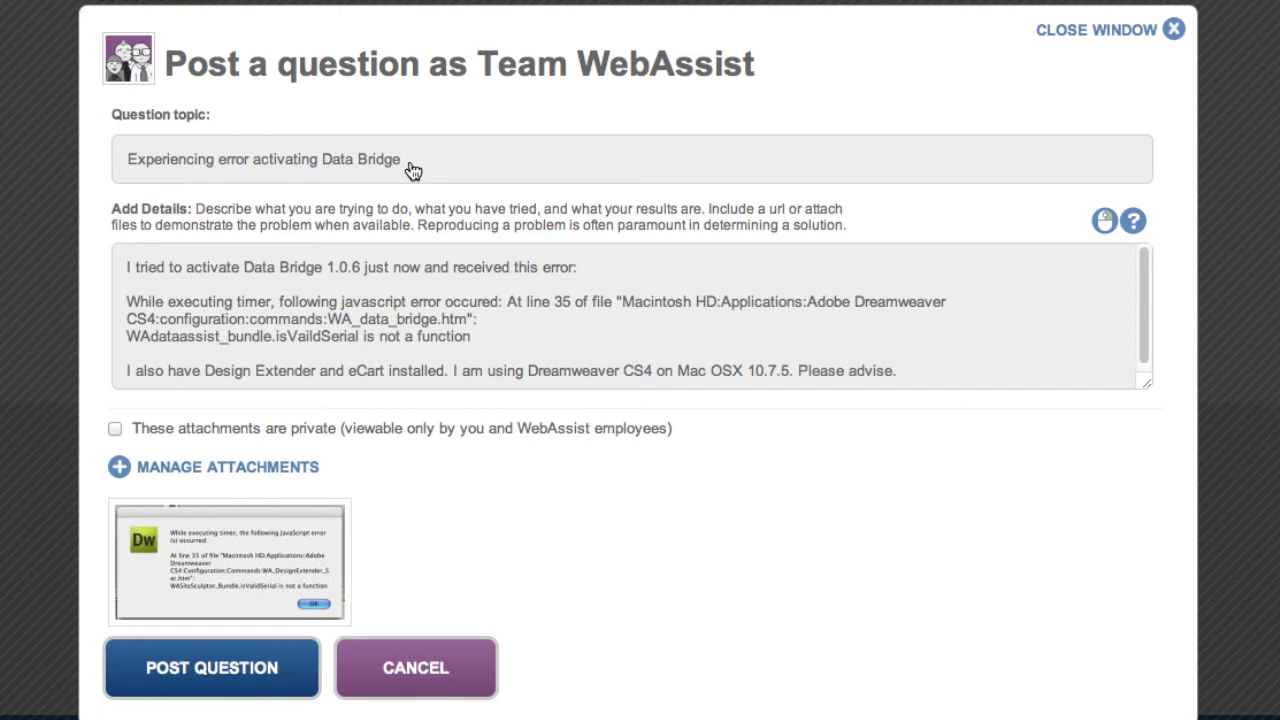
left_click(115, 430)
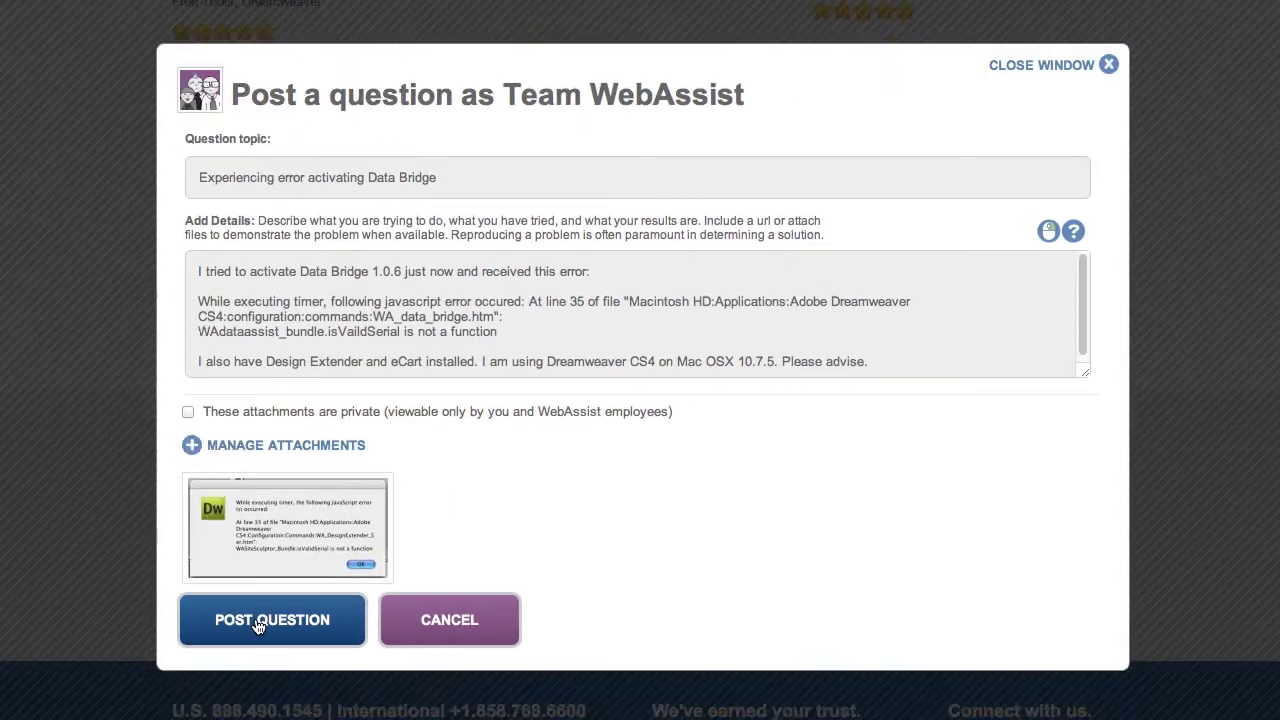
Step: Post the question as a forum thread, cancel a started reply, and return to the thread's top
left_click(226, 688)
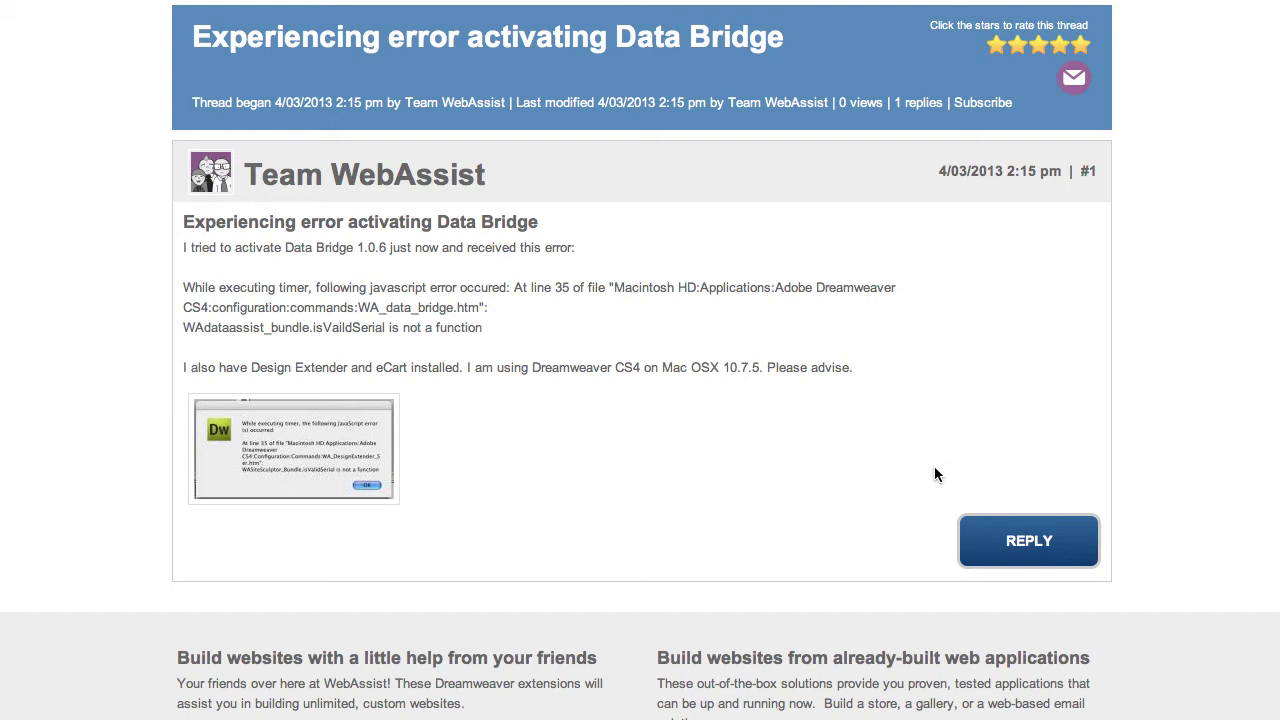
left_click(1021, 553)
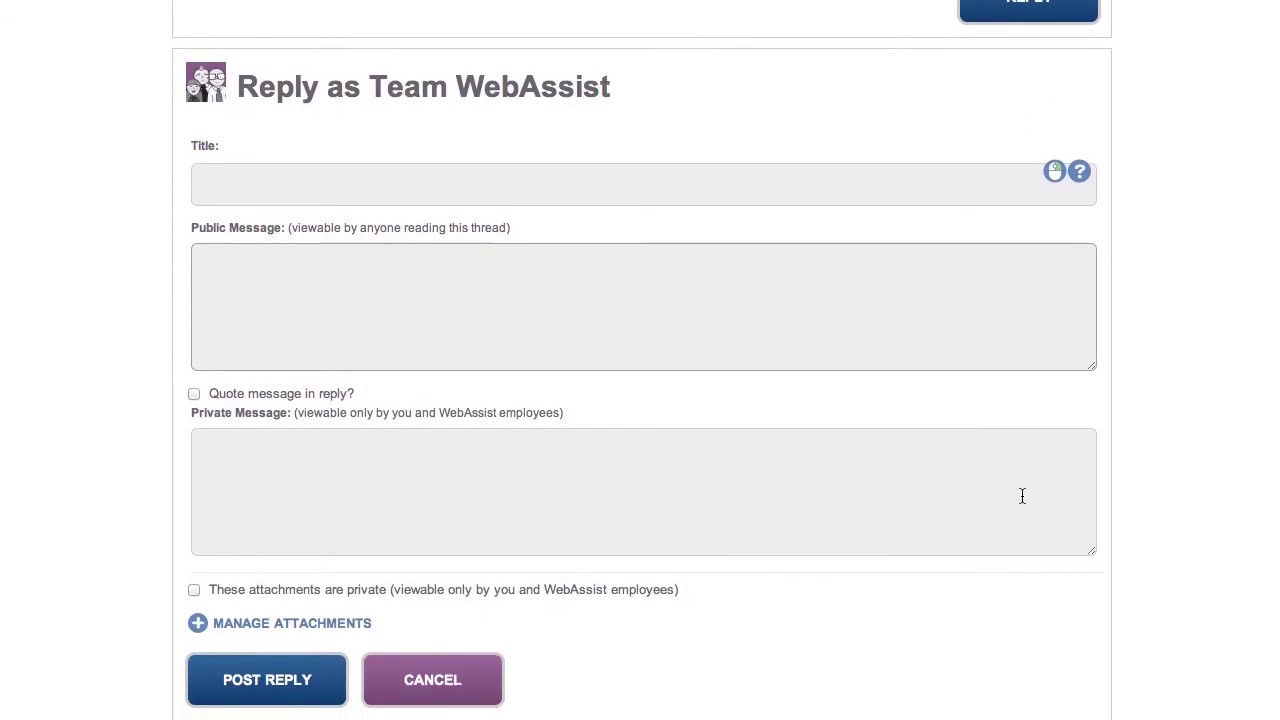
left_click(474, 677)
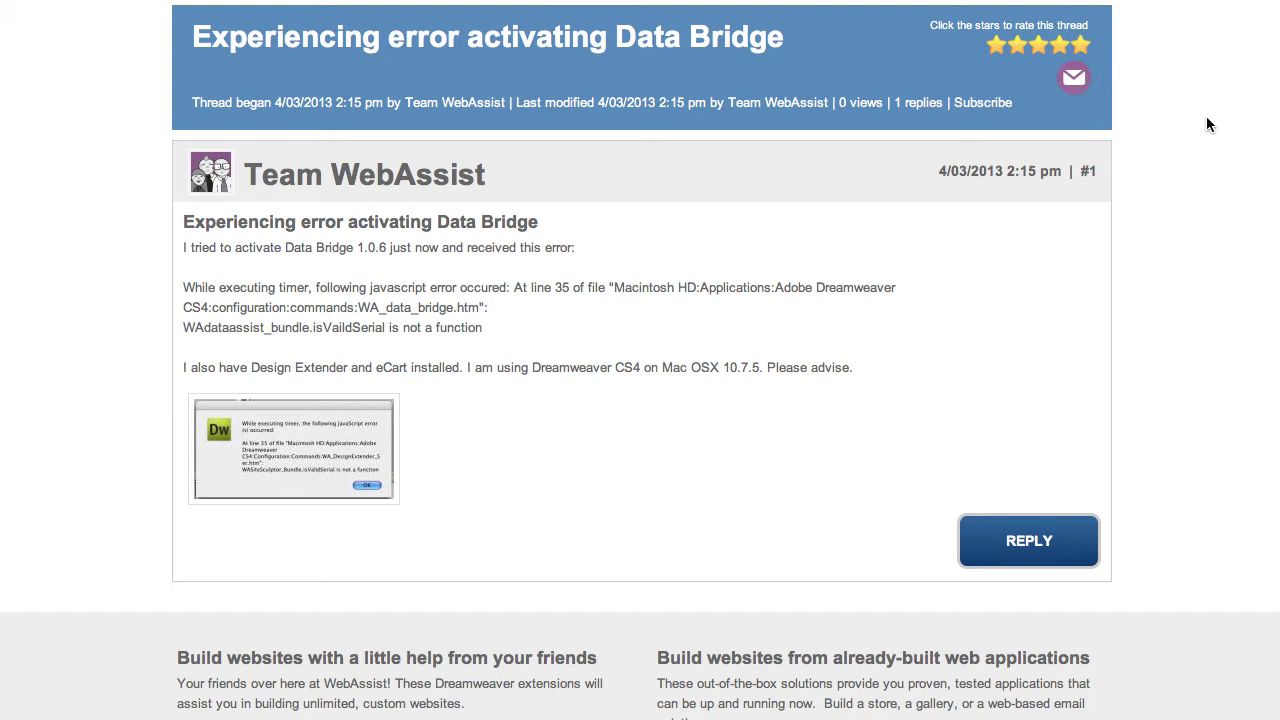
scroll(1206, 118, "up", 4)
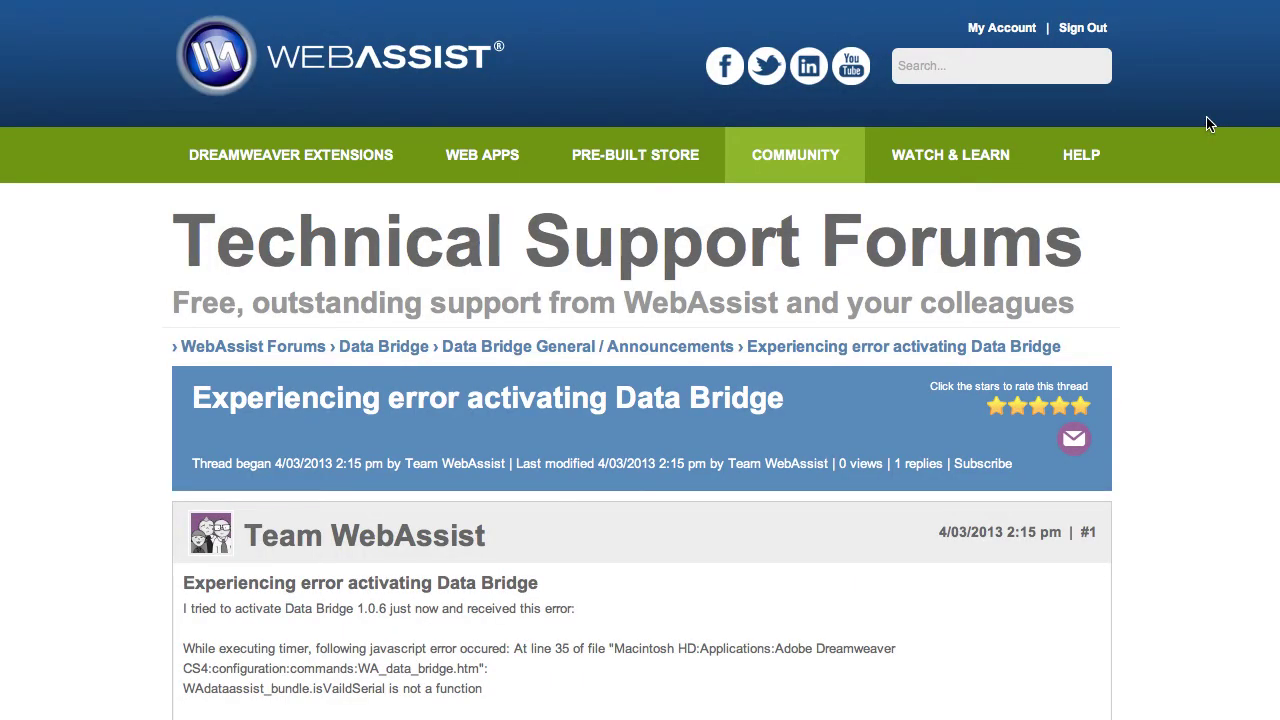
left_click(1002, 32)
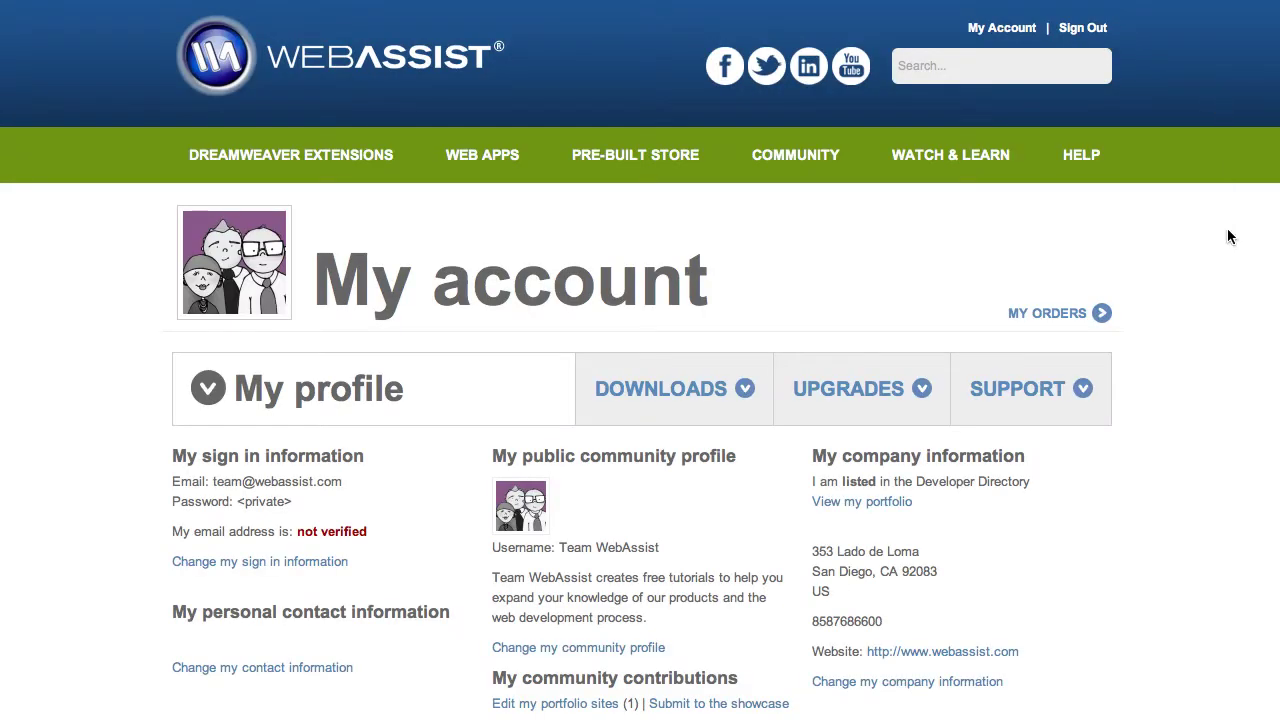
left_click(1035, 398)
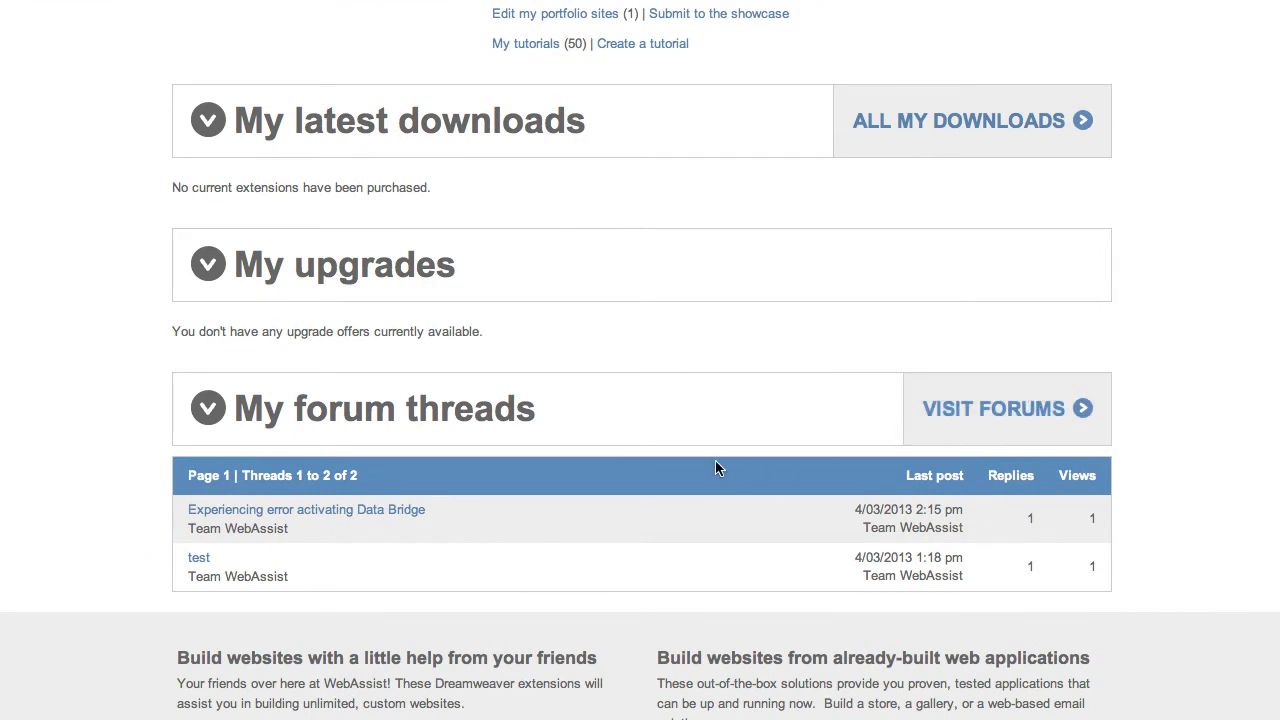
left_click(401, 521)
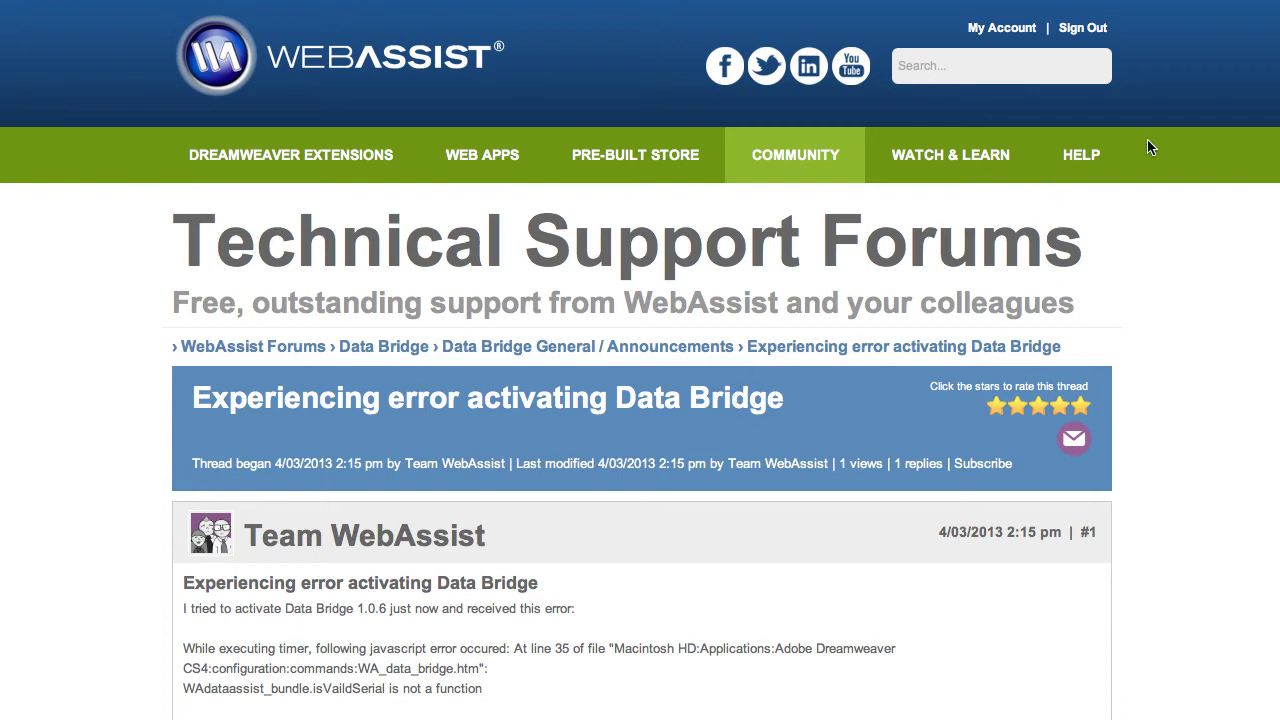
Step: From HELP, open the $99 premier support appointments request page and scroll through its form
left_click(1077, 170)
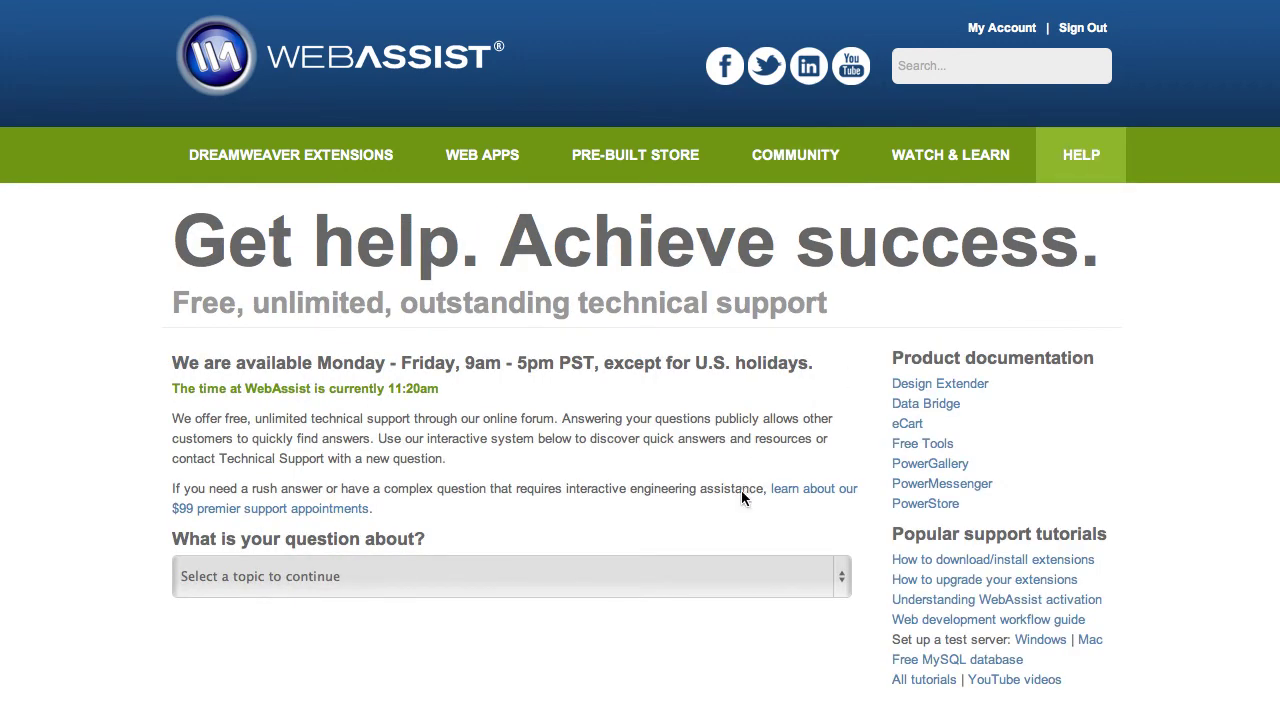
left_click(789, 497)
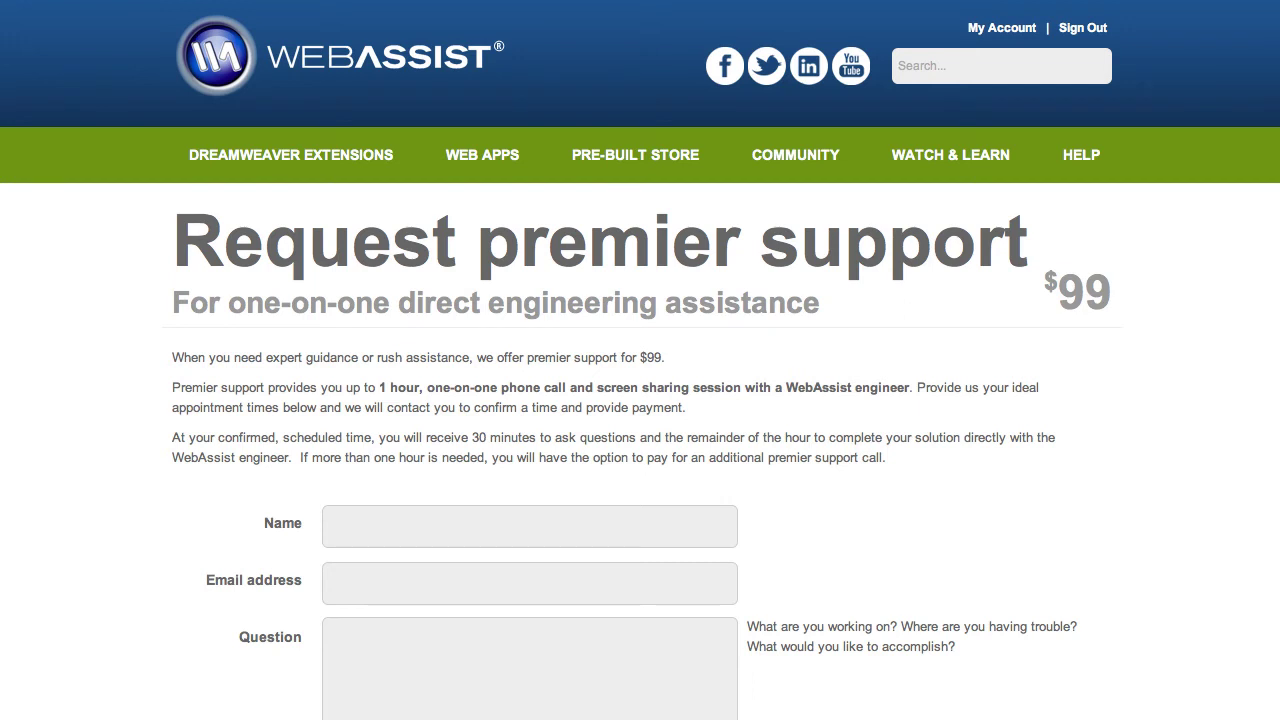
scroll(640, 360, "down", 5)
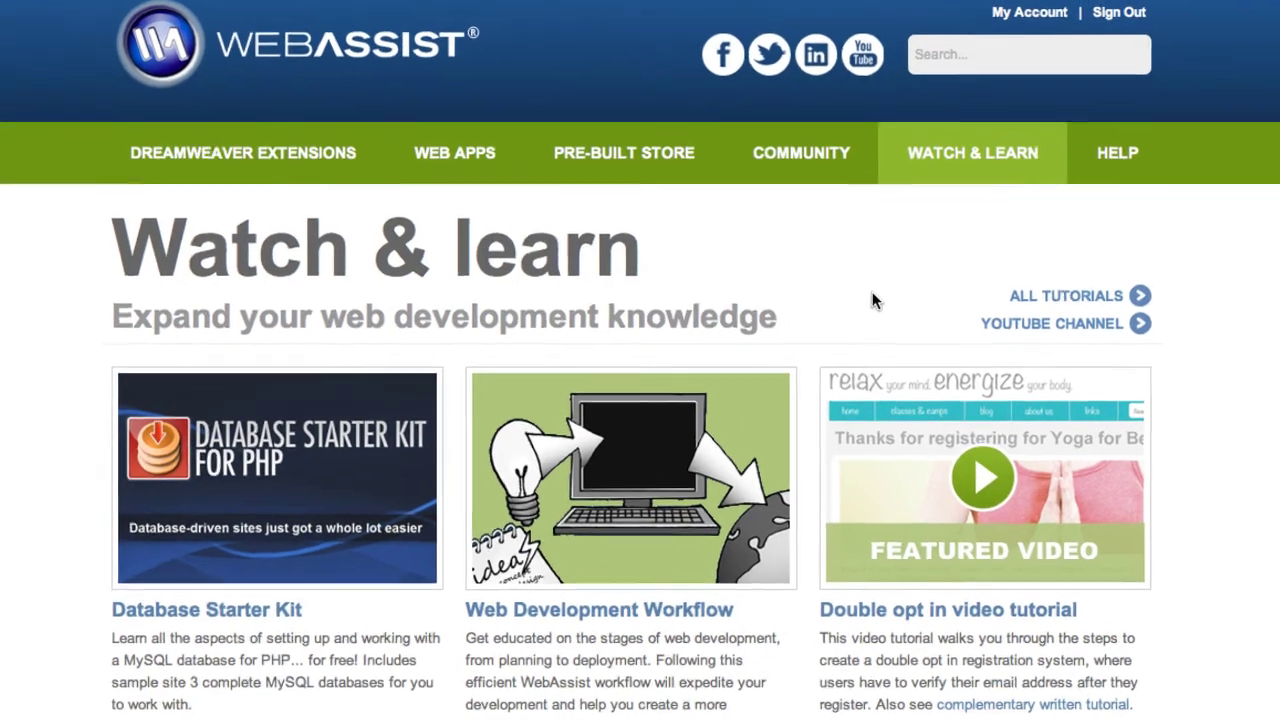
Step: Open the Tutorial library from WATCH & LEARN and select the activation error keyword text
mouse_move(893, 185)
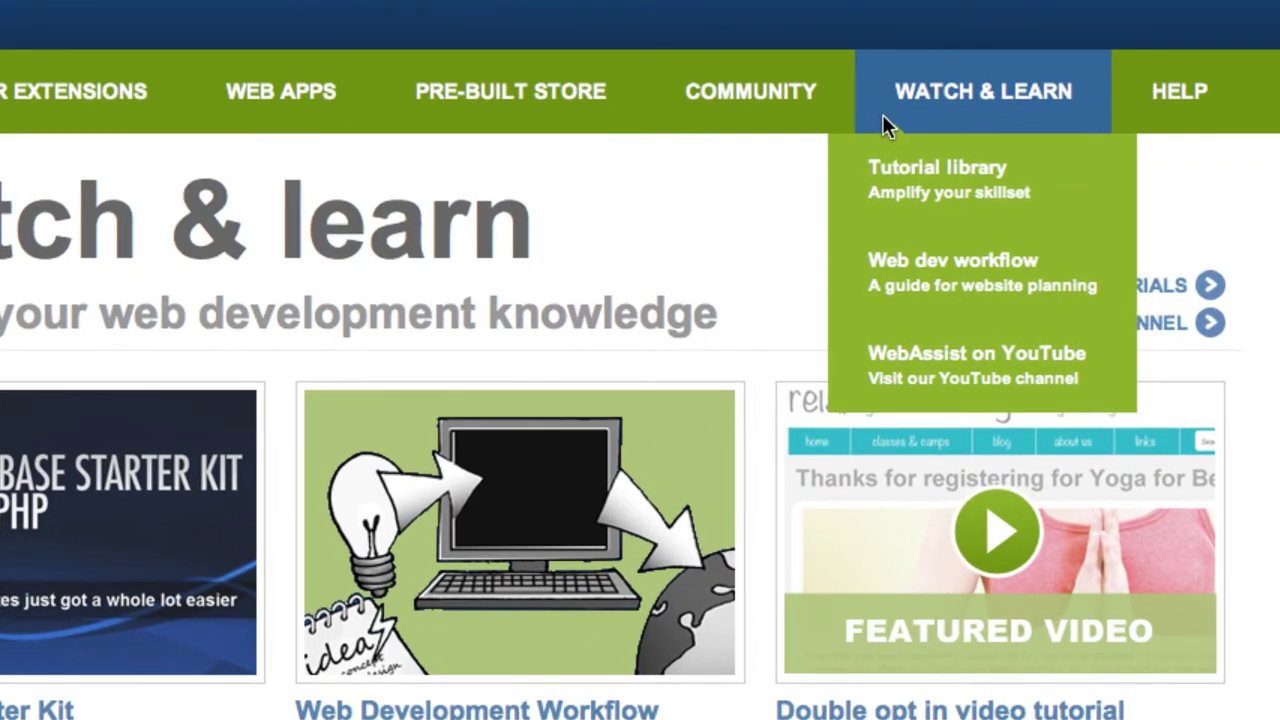
left_click(862, 210)
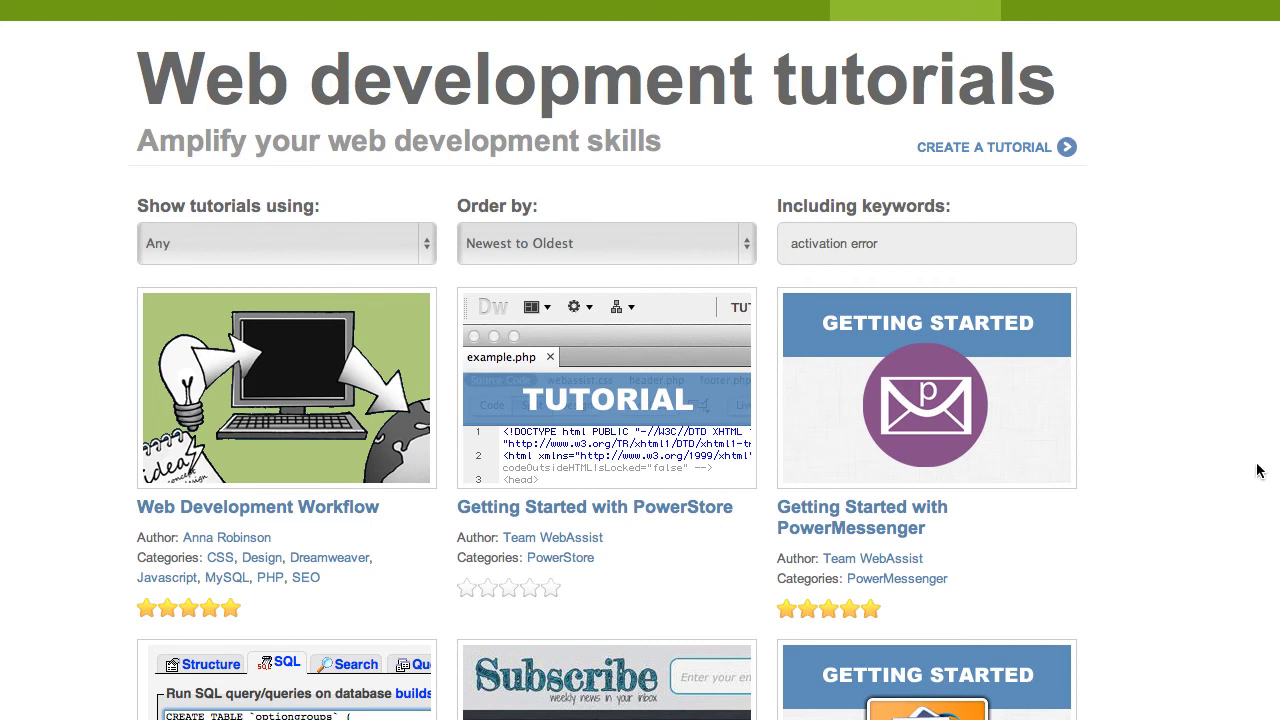
triple_click(818, 241)
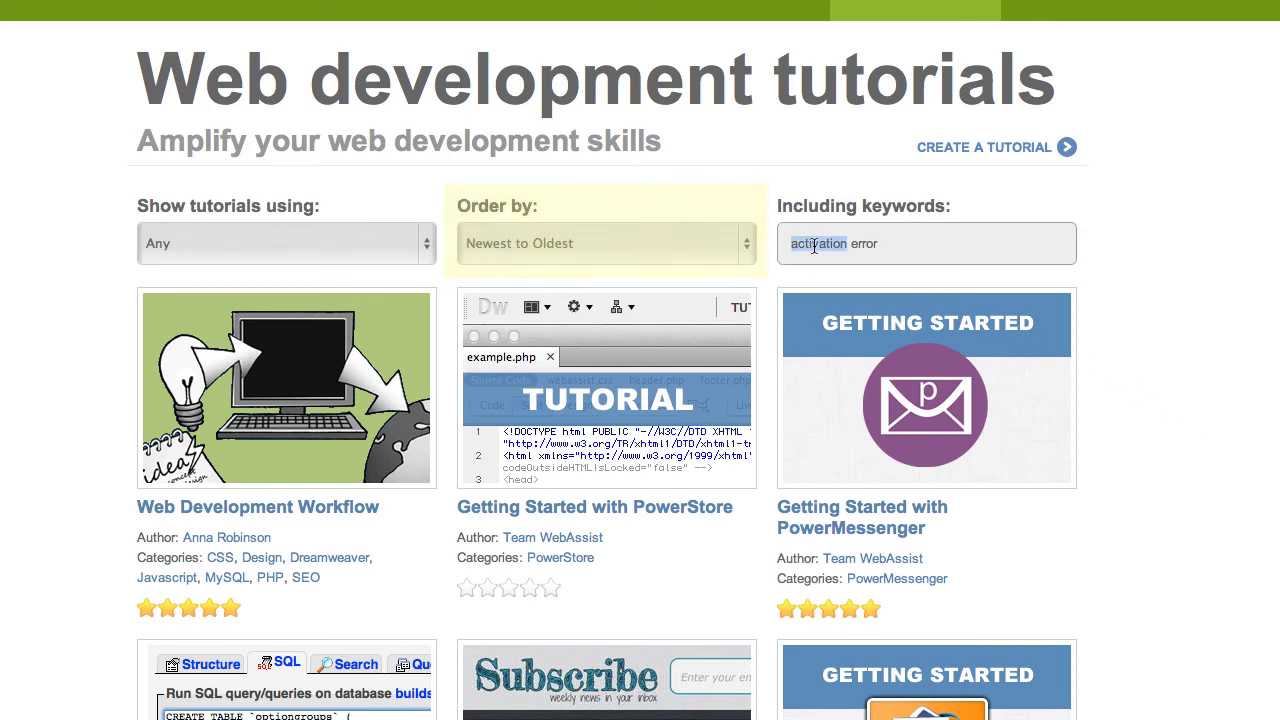
triple_click(957, 251)
scroll(951, 143, "up", 1)
Step: View the Web Development Workflow guide, then go to the WebAssist YouTube channel
mouse_move(935, 38)
scroll(910, 110, "up", 1)
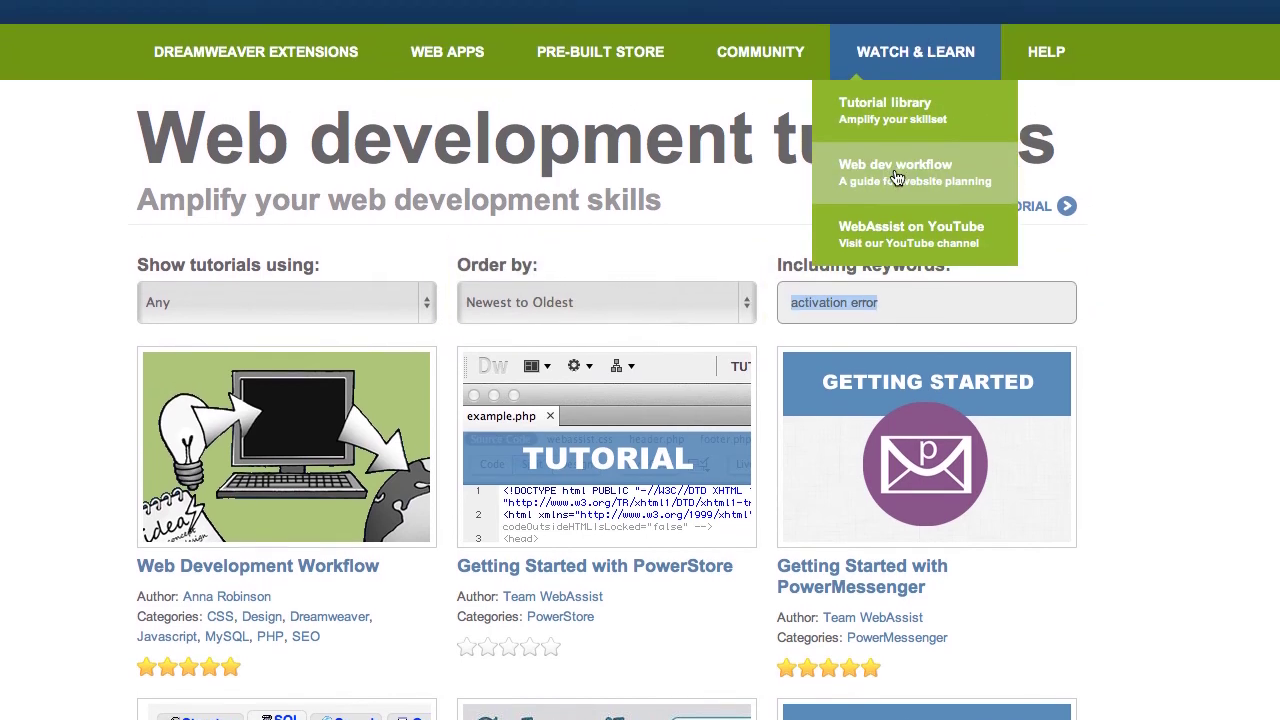
left_click(894, 171)
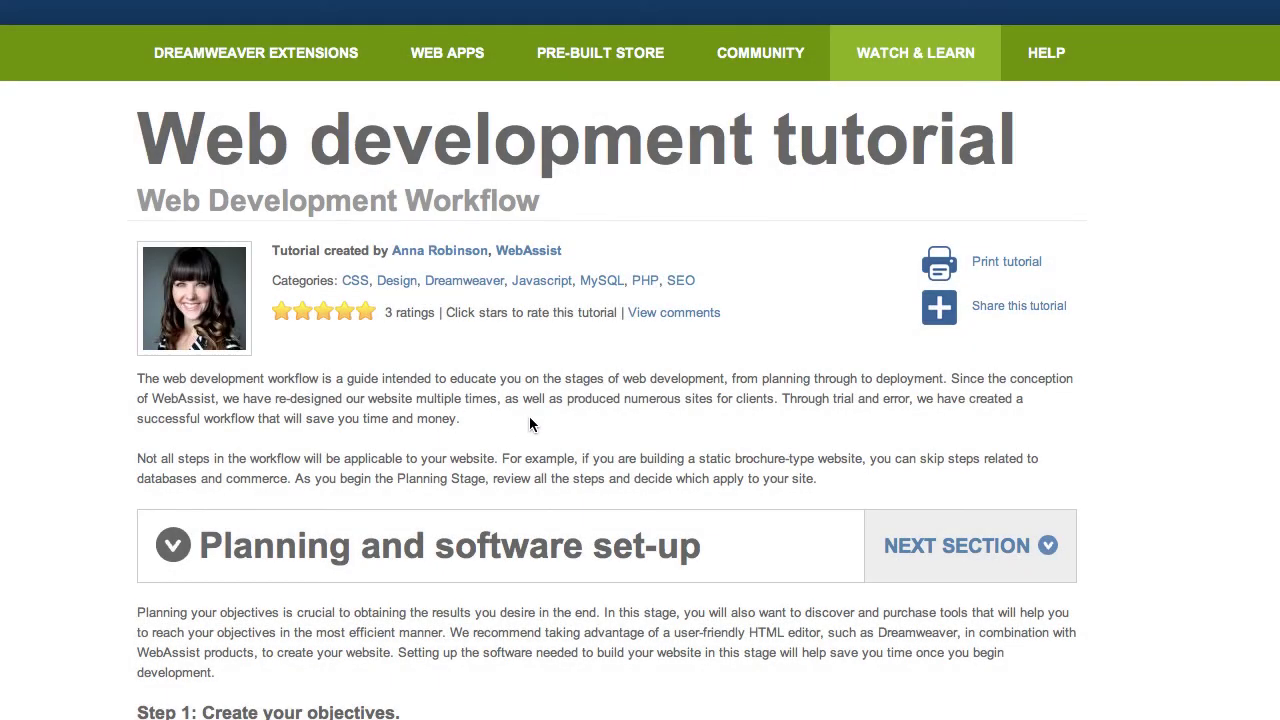
mouse_move(875, 60)
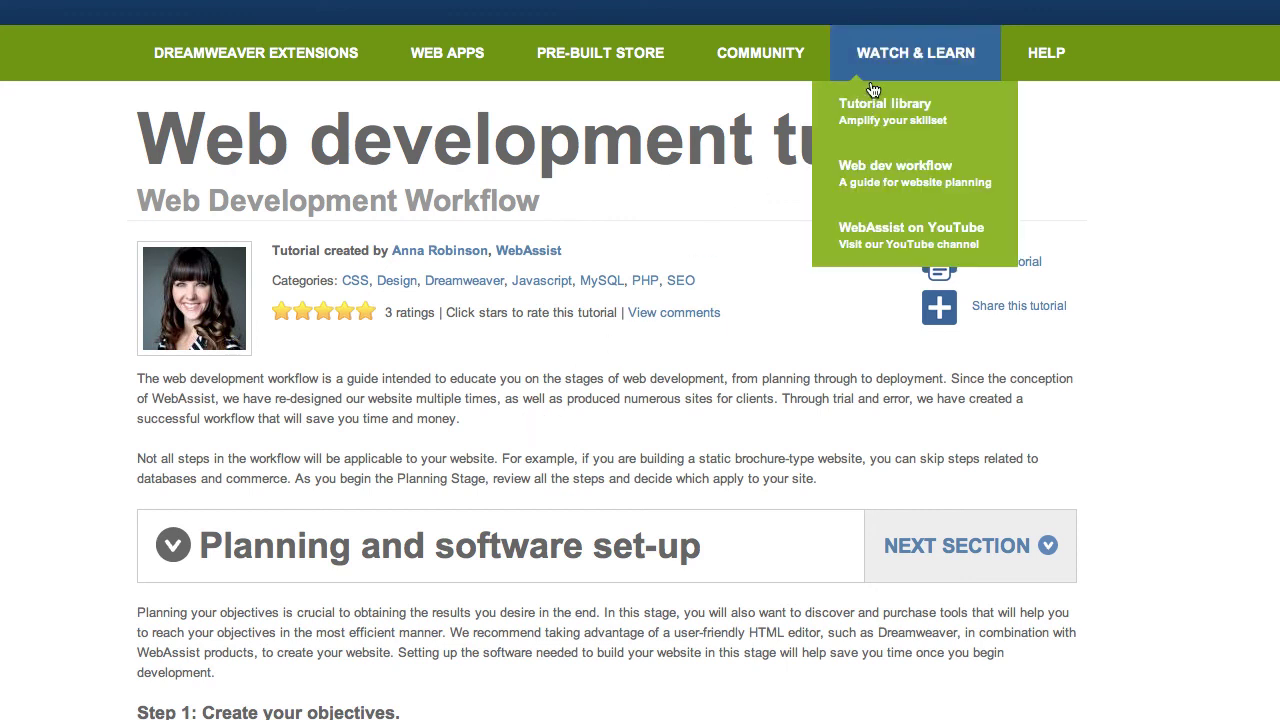
left_click(870, 234)
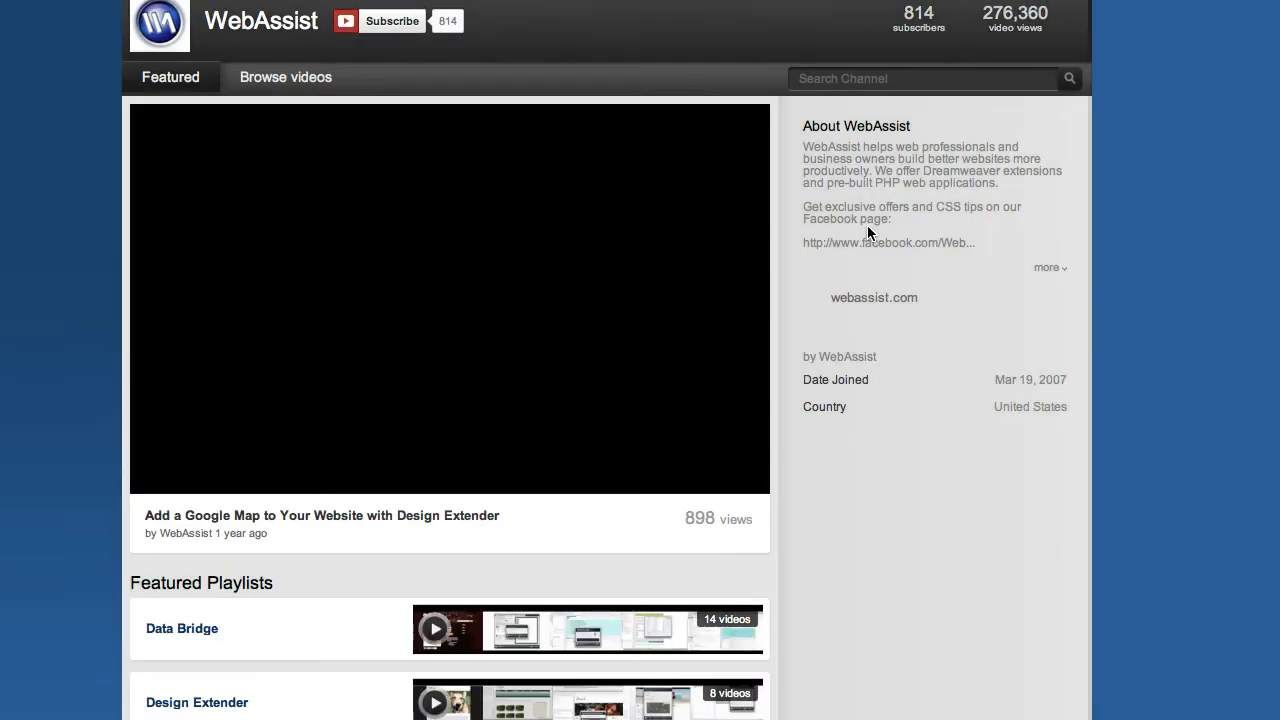